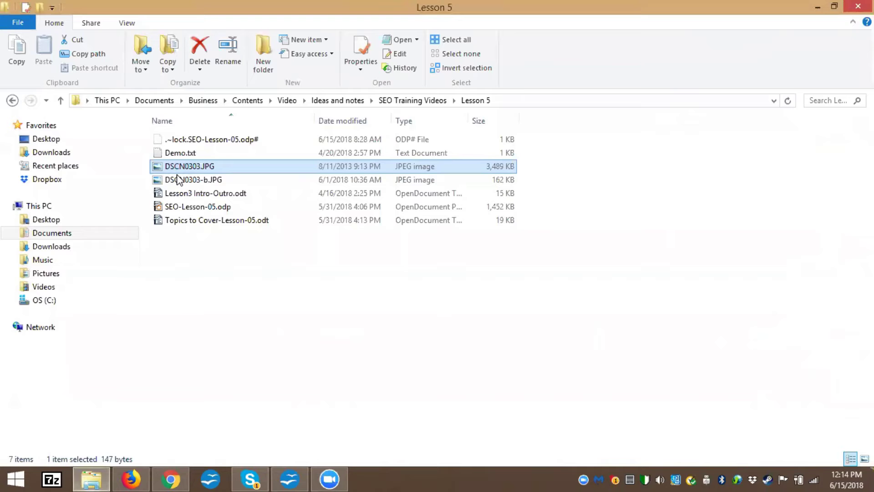
Open DSCN0303.JPG from the Lesson 5 folder in GIMP for editing
right_click(177, 175)
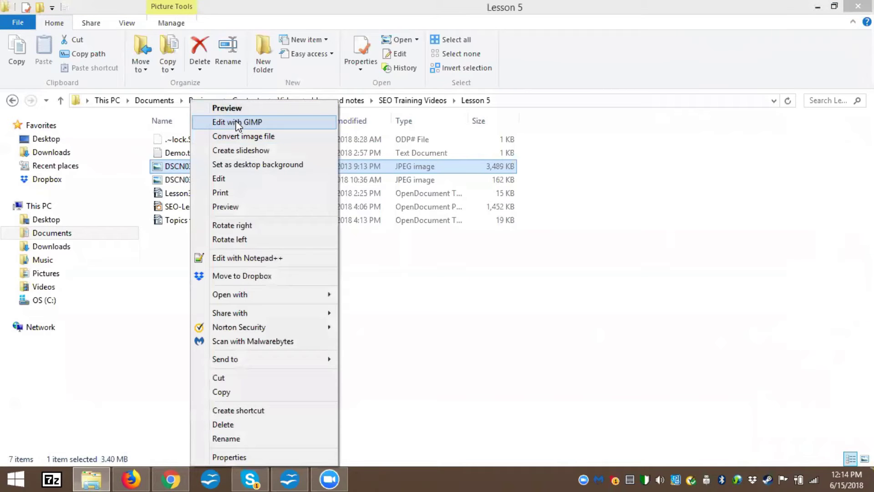
left_click(237, 123)
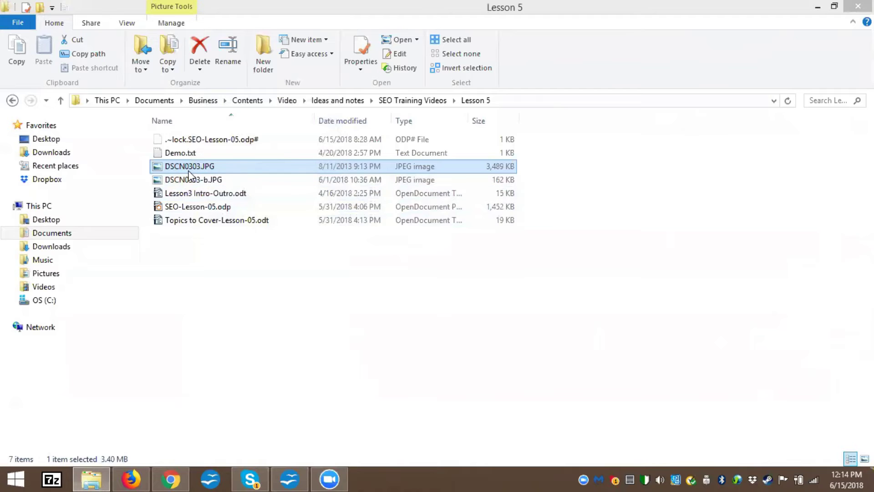
mouse_move(189, 170)
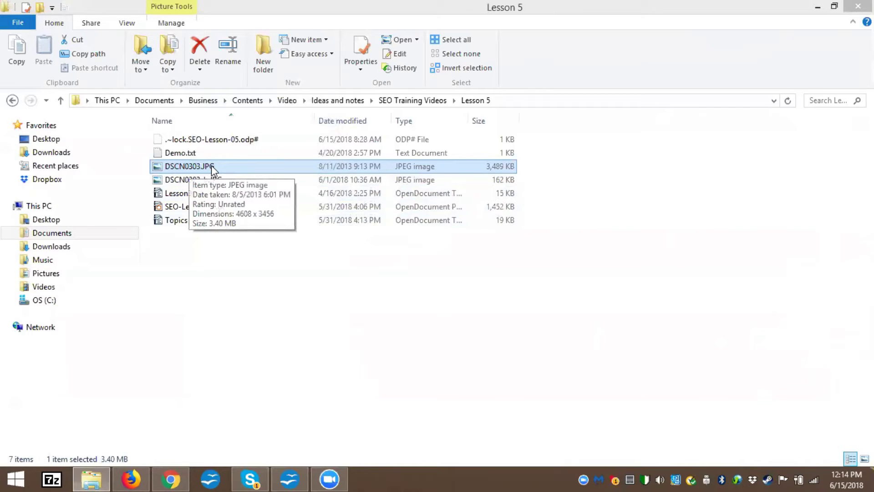
mouse_move(247, 168)
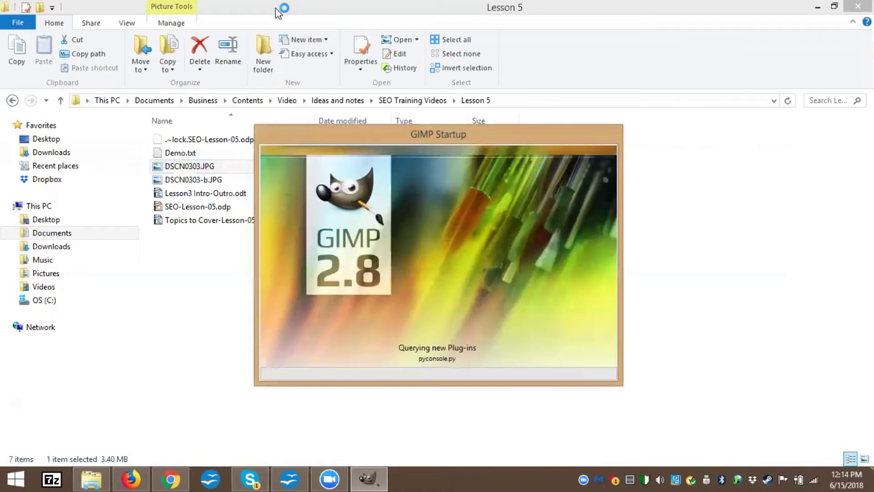
left_click(239, 172)
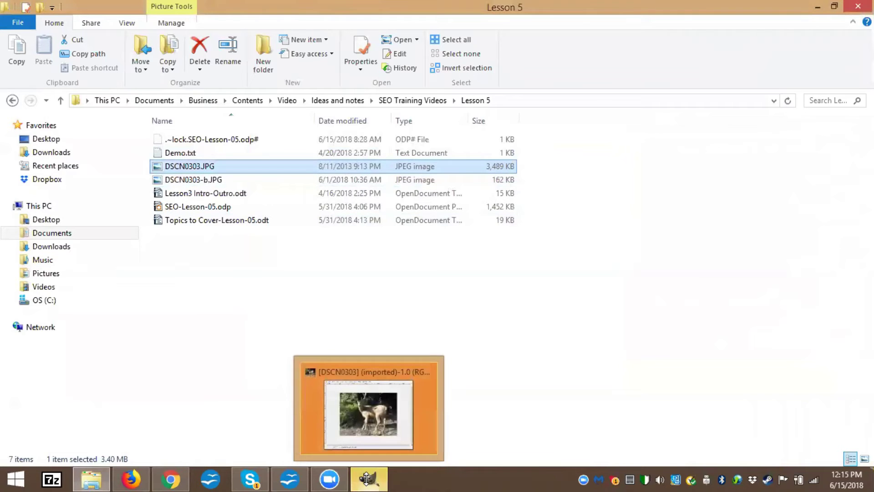
left_click(366, 478)
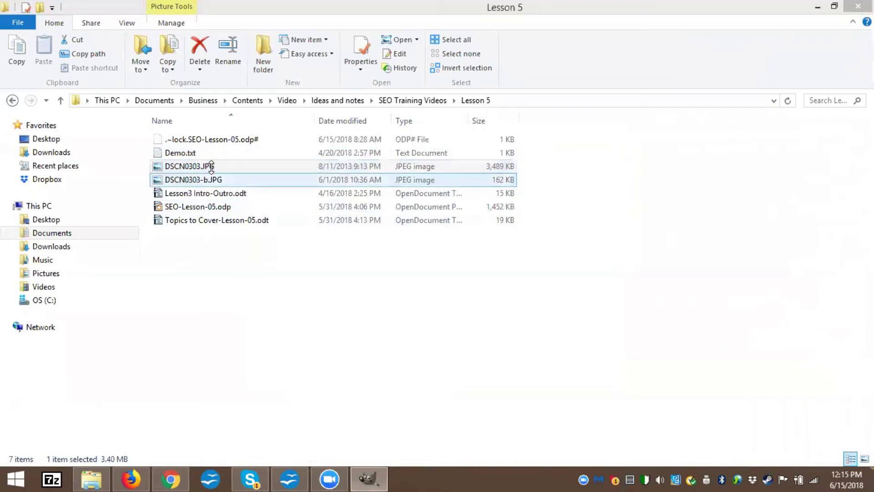
left_click(209, 166)
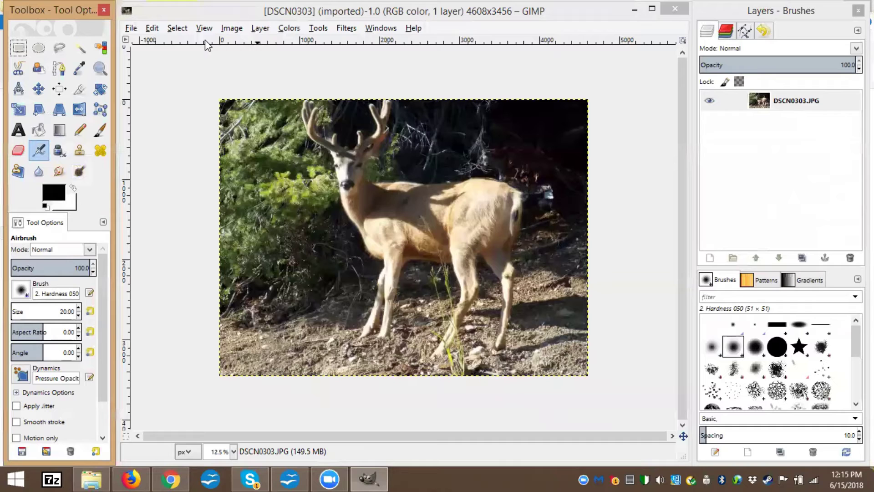
left_click(219, 77)
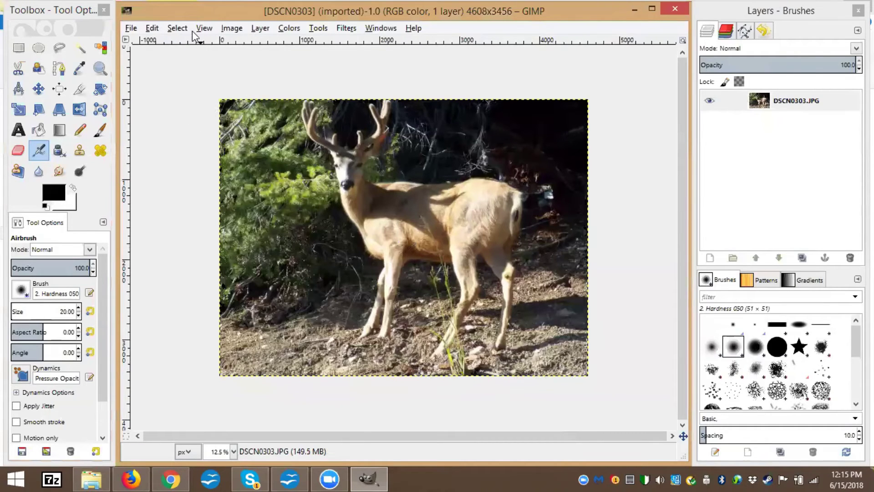
Crop the photo to a rectangular selection around the deer, about 3120 × 3341 px, leaving out the outer background
left_click(19, 48)
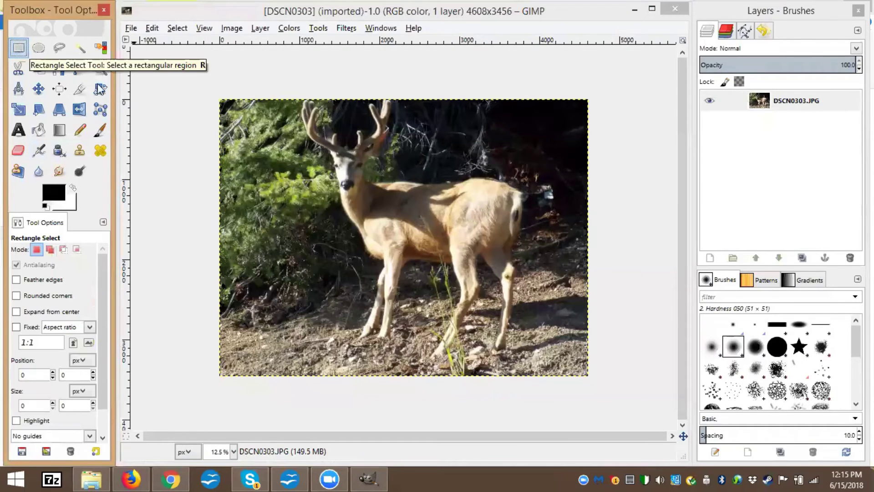
left_click_drag(275, 87, 537, 365)
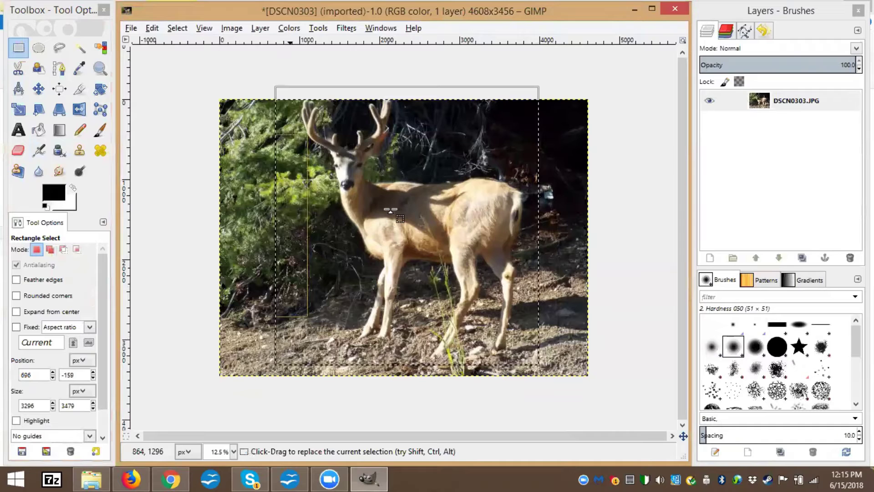
left_click_drag(391, 110, 392, 211)
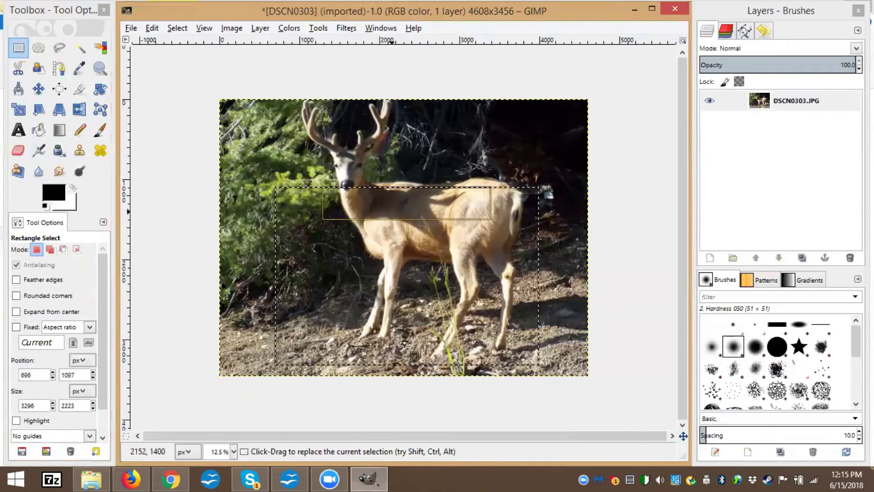
left_click_drag(539, 366, 289, 98)
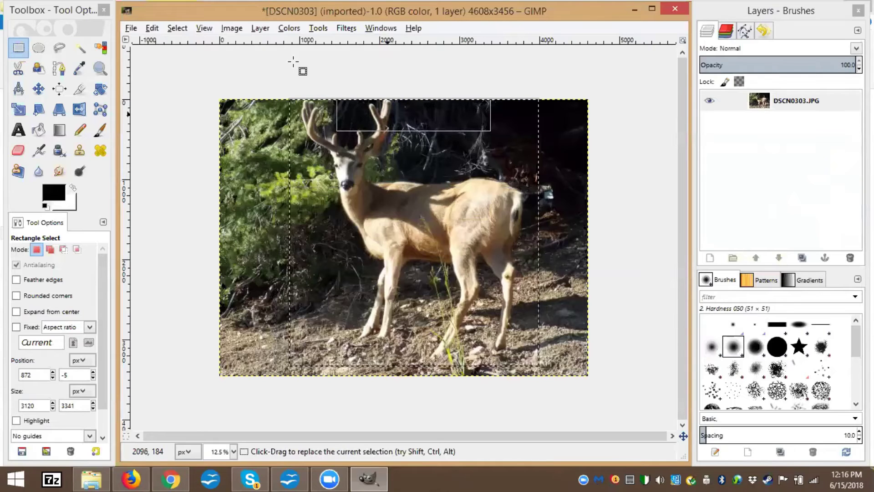
left_click(233, 30)
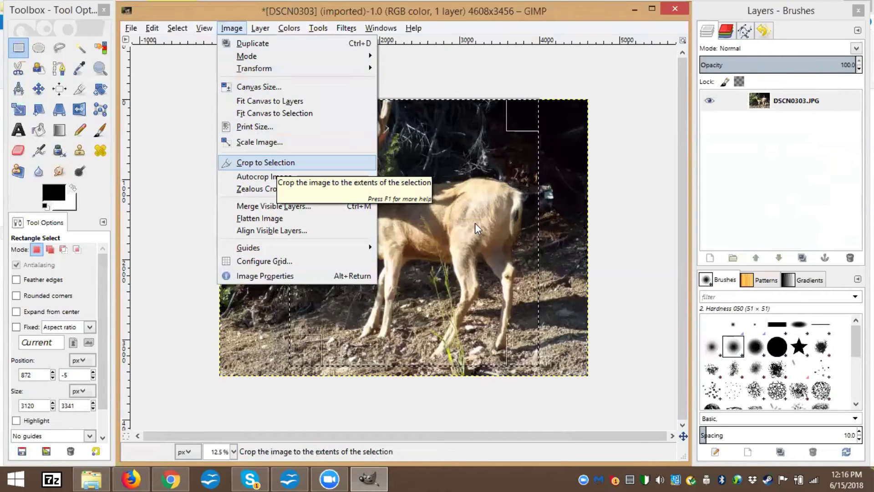
key("Return")
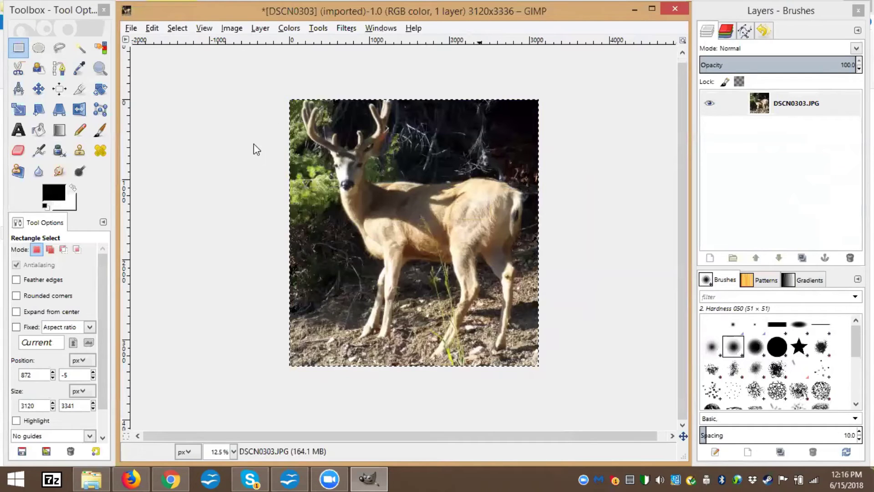
Start scaling the cropped image with width and height linked, and set the width to 1000 px
key("alt+i")
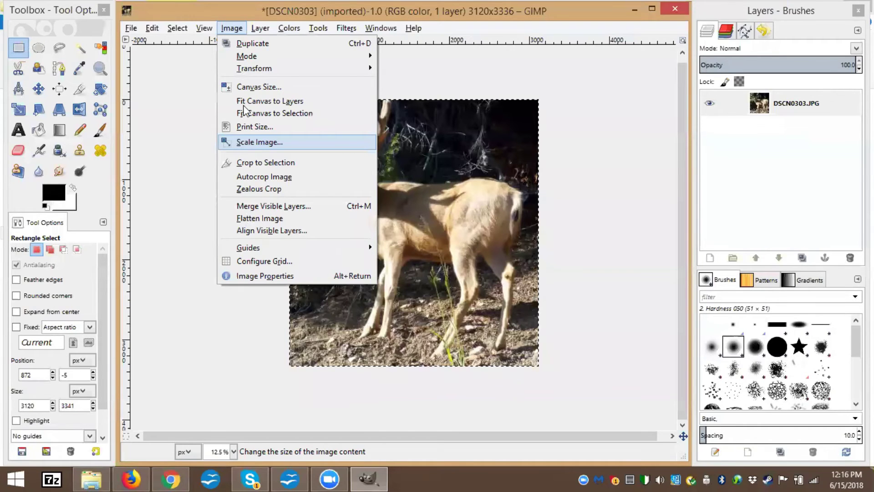
key("Return")
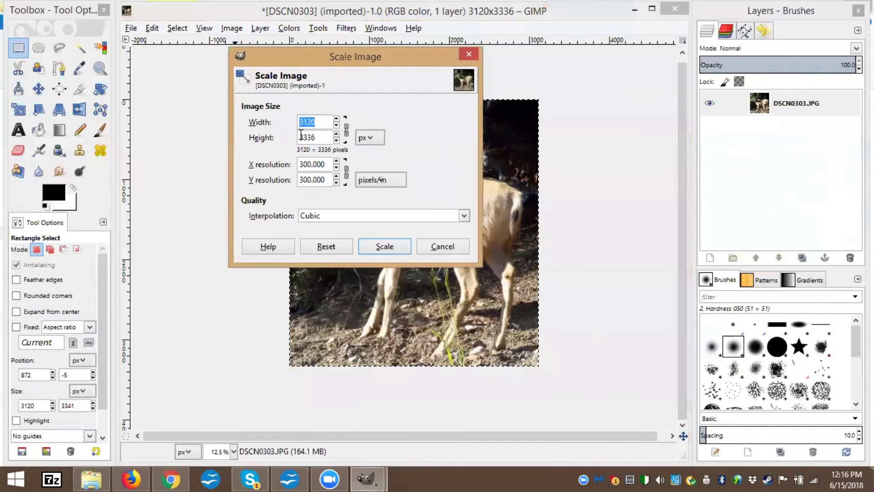
left_click(347, 131)
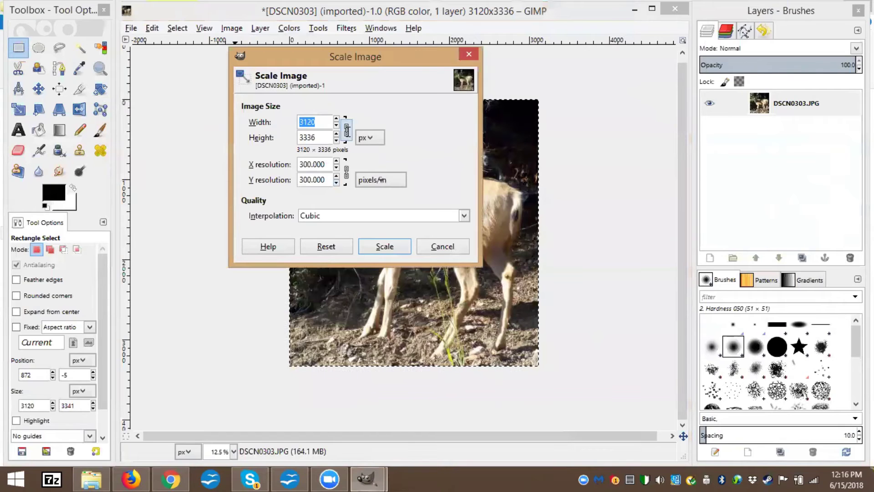
left_click(347, 130)
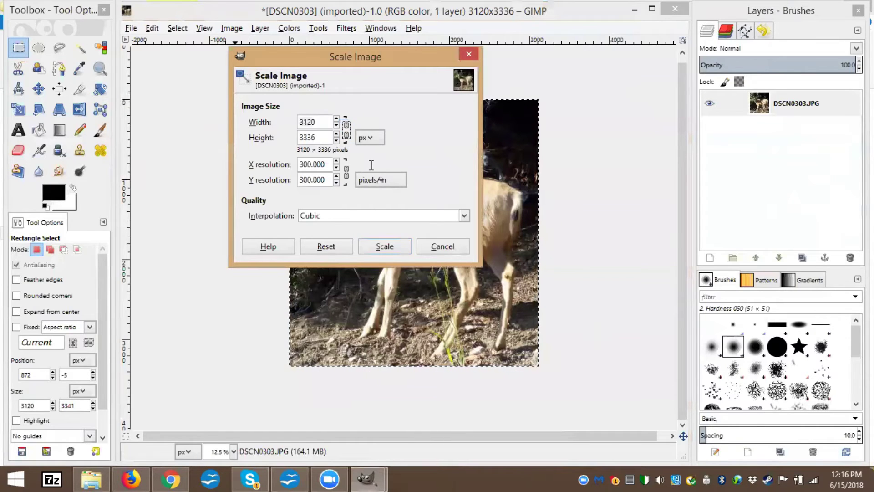
left_click(347, 135)
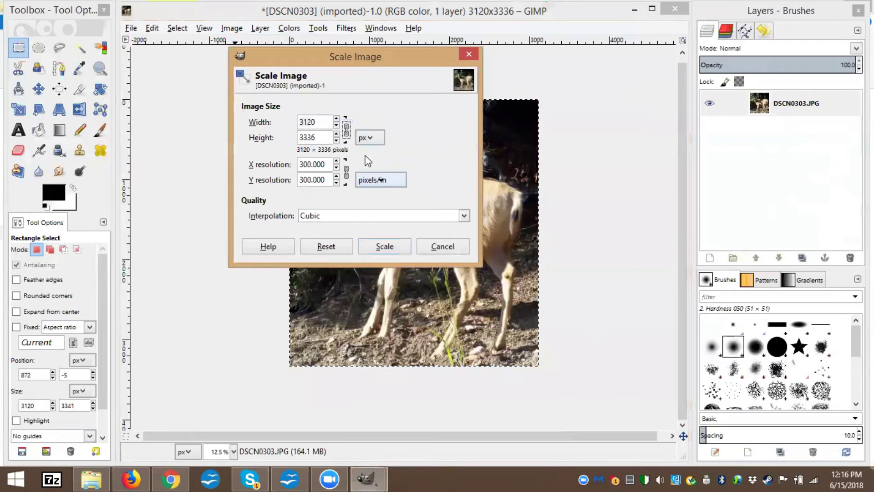
double_click(320, 123)
type("100")
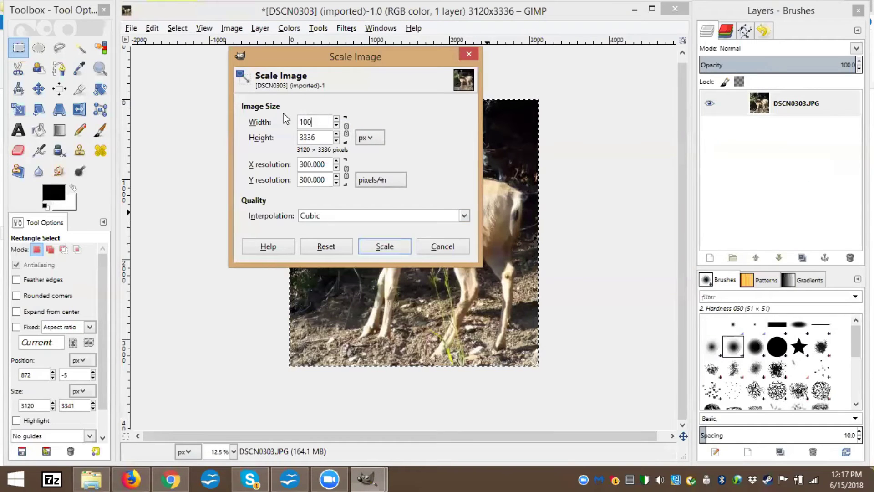
type("0")
key("Return")
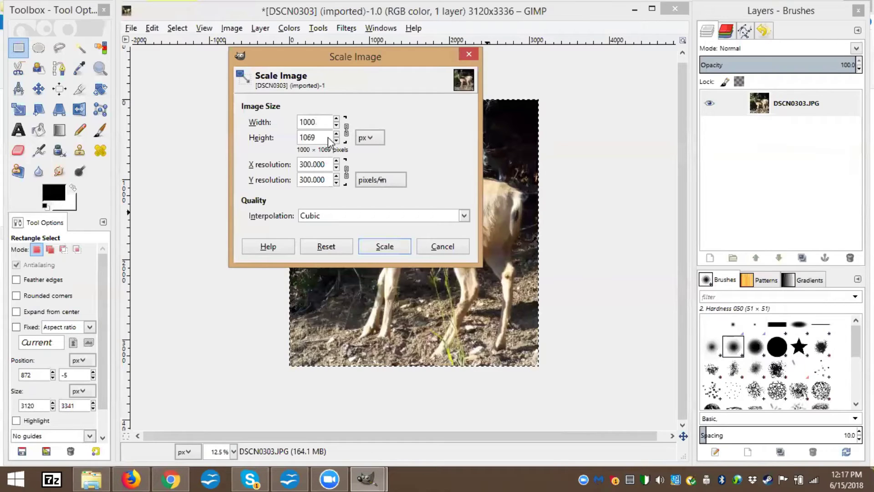
Try a width of 800 px with the height unlinked, and return to 1000 px with the proportions linked
key("ctrl+a")
type("800")
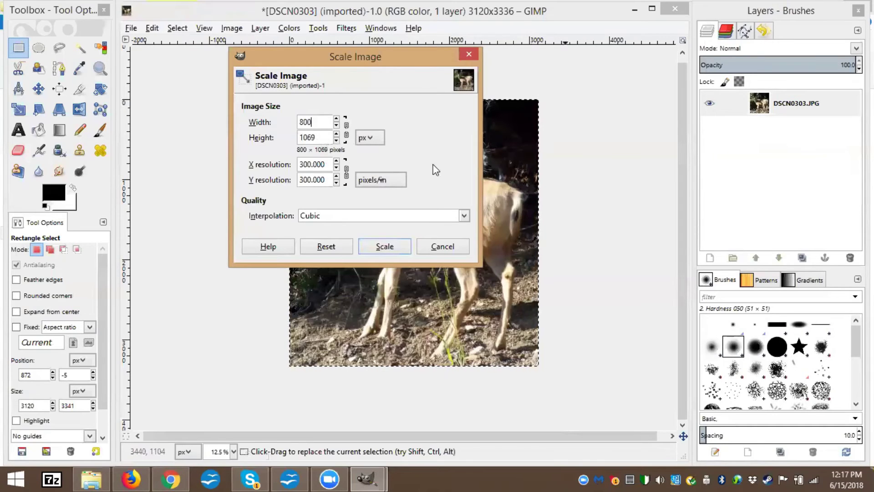
left_click(304, 125)
key("BackSpace")
type("10")
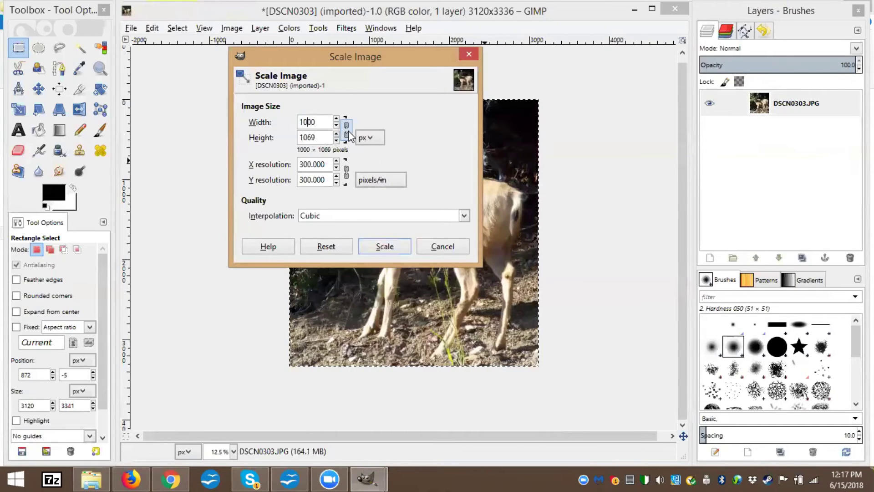
left_click(348, 130)
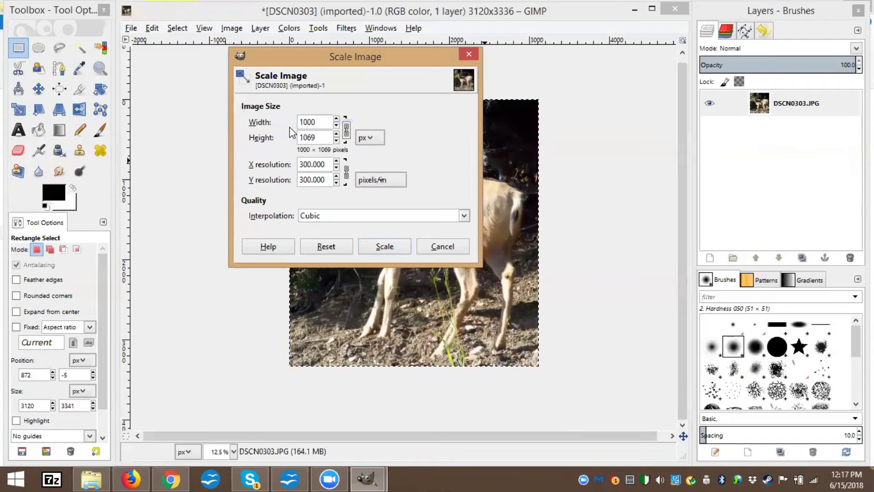
Scale the image to a width of 600 px, keeping the height in proportion
key("Delete")
type("6")
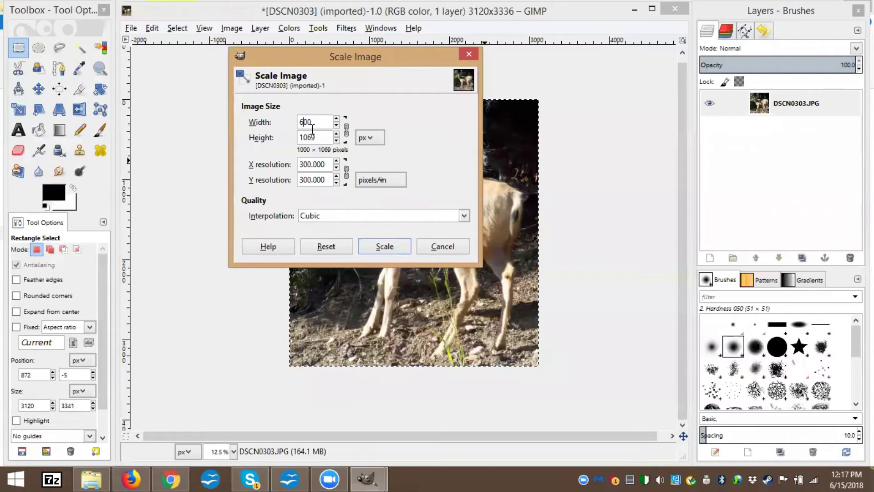
key("Tab")
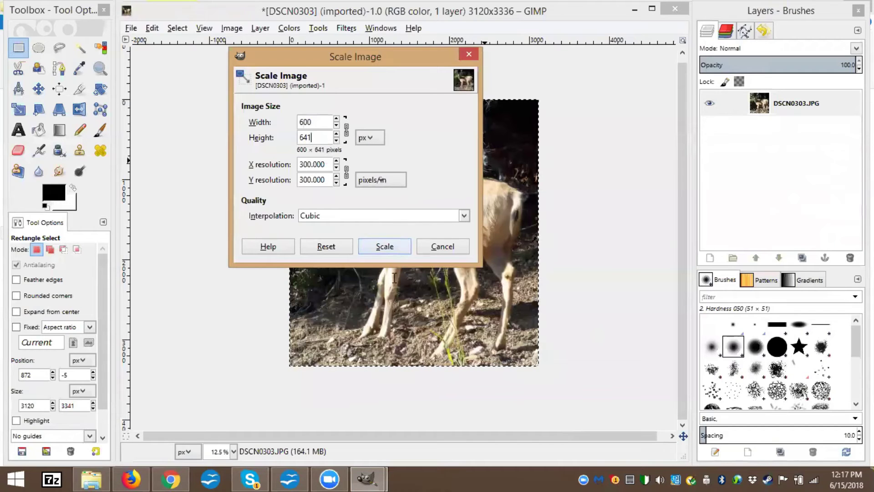
left_click(387, 250)
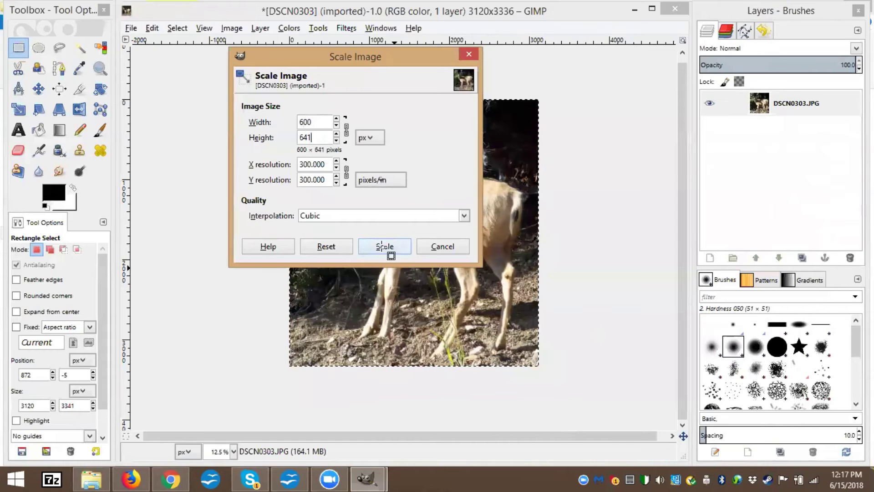
left_click(382, 246)
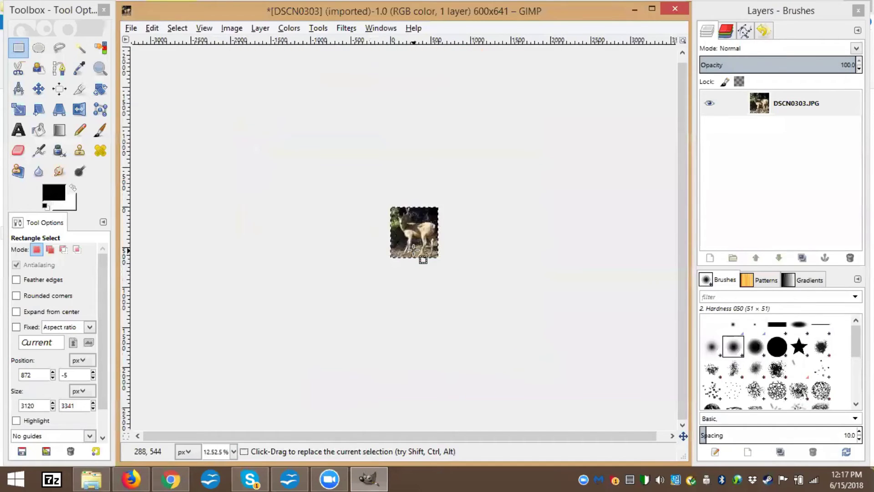
scroll(414, 248, "up", 4)
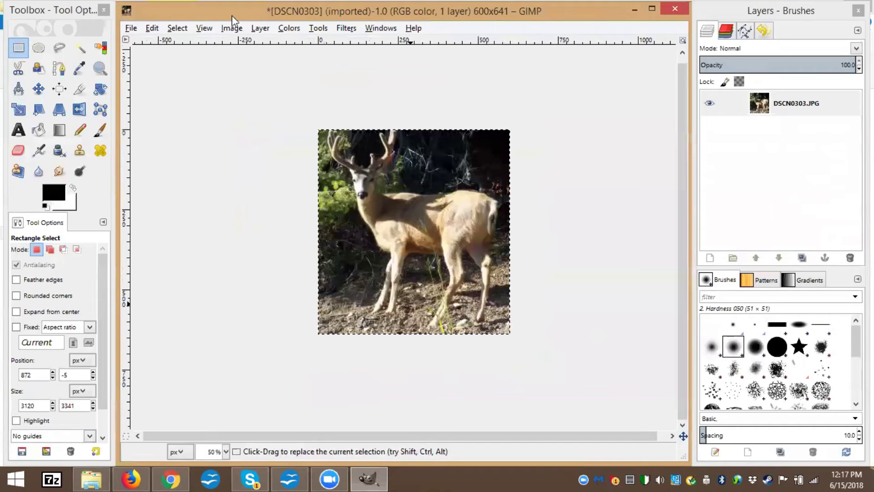
key("plus")
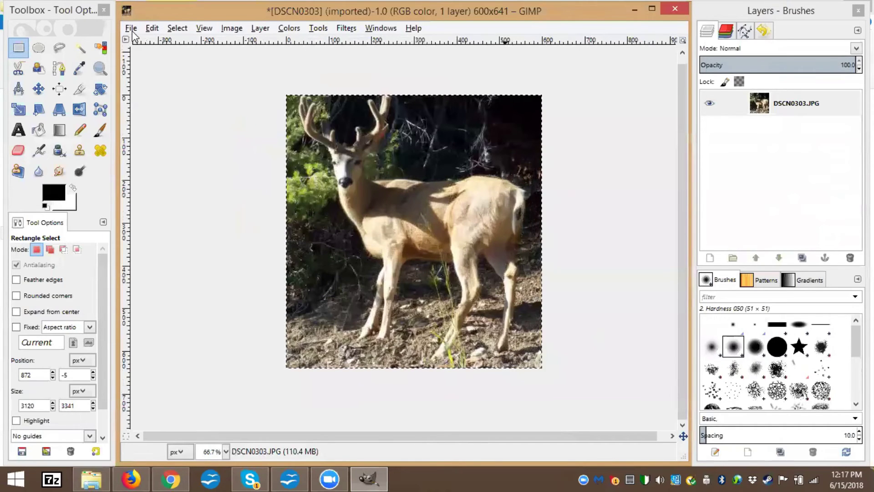
Export the image to the Lesson 5 folder as DSCN0303-cropped.JPG with JPEG quality 90
left_click(131, 29)
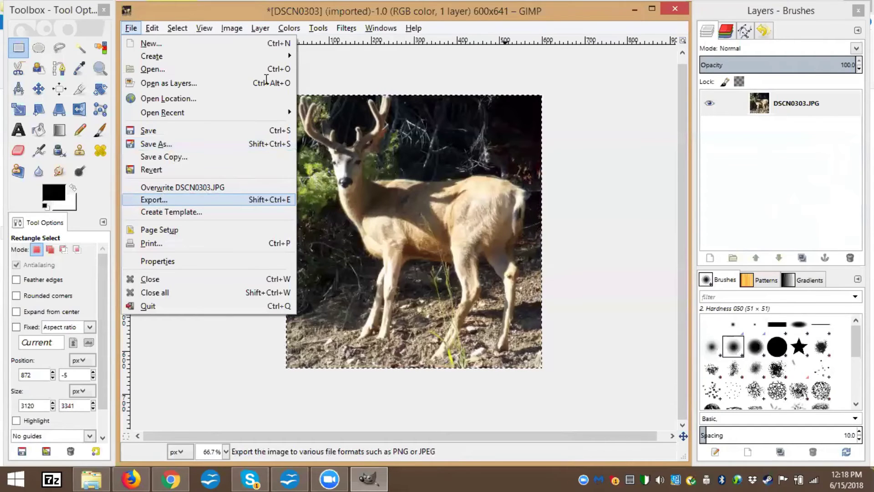
key("Return")
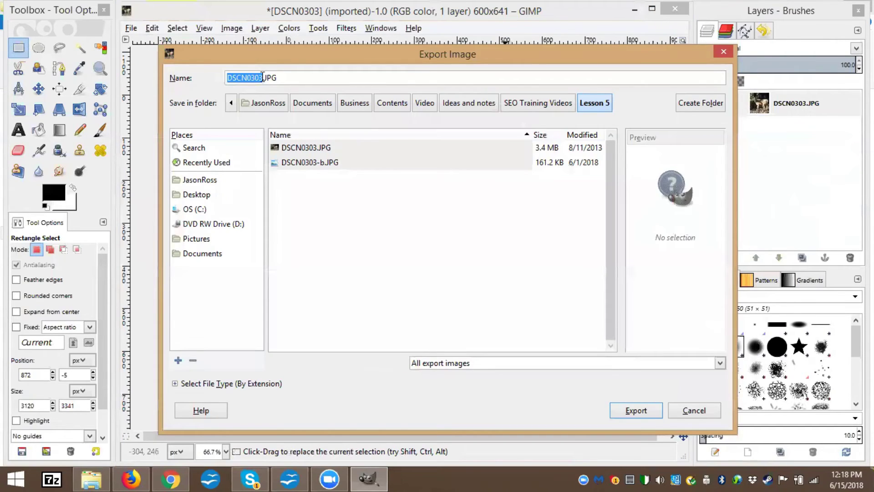
left_click(263, 78)
type("-")
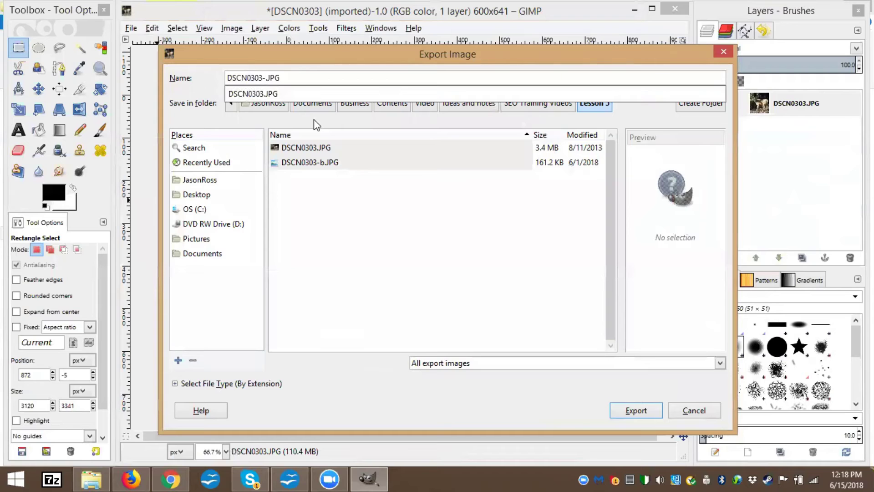
type("cropped")
left_click(641, 413)
left_click(640, 414)
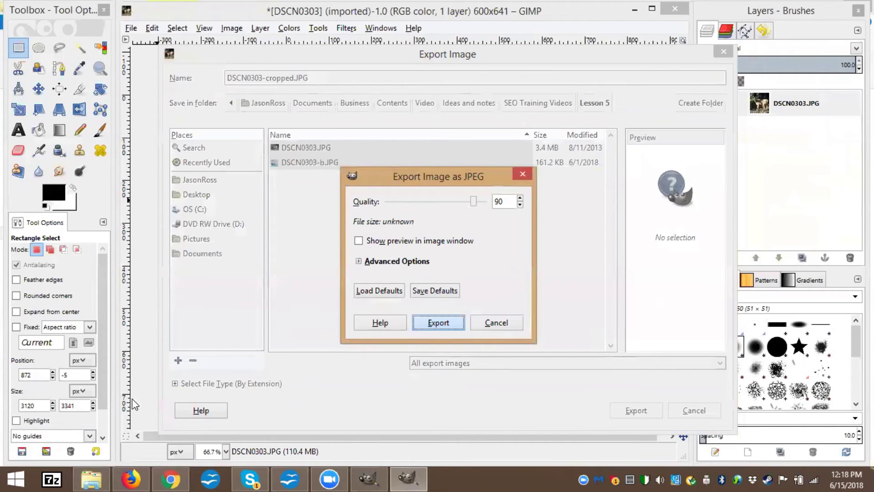
key("Return")
key("alt+Tab")
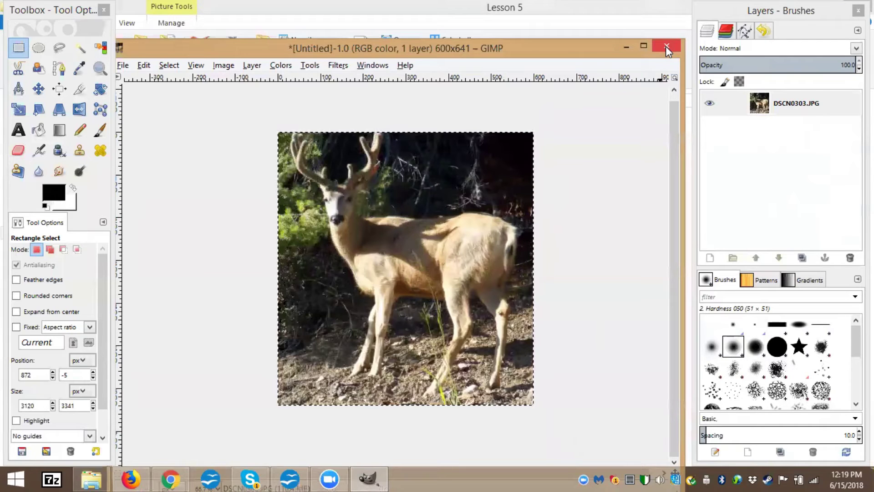
Close the exported deer image without saving its changes, and exit GIMP
left_click(665, 45)
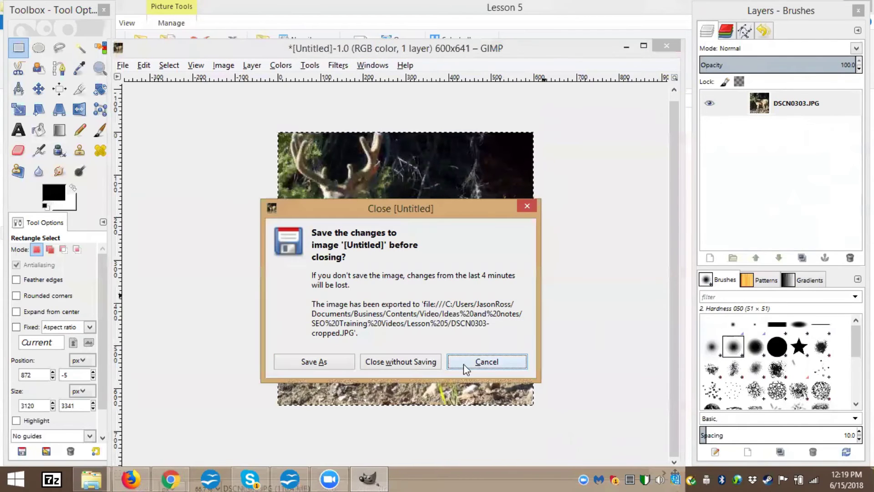
left_click(402, 360)
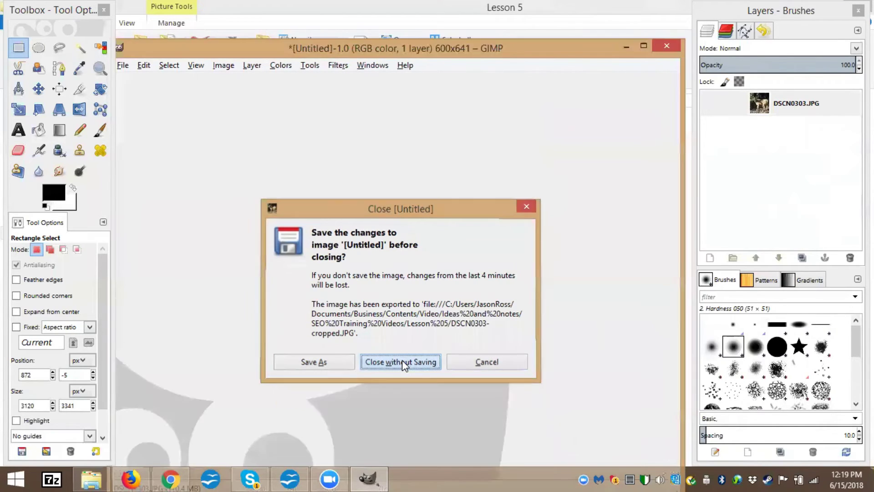
left_click(667, 46)
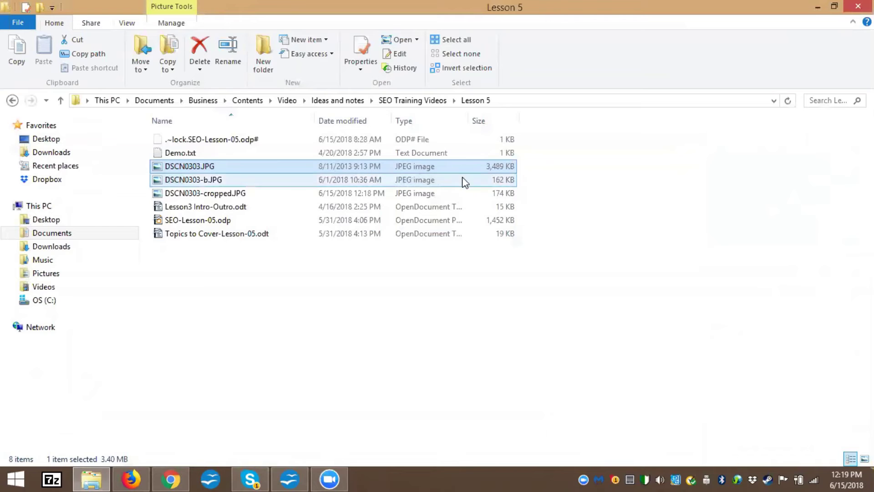
Compare the file size of the original DSCN0303.JPG with DSCN0303-cropped.JPG in the Lesson 5 folder
mouse_move(483, 166)
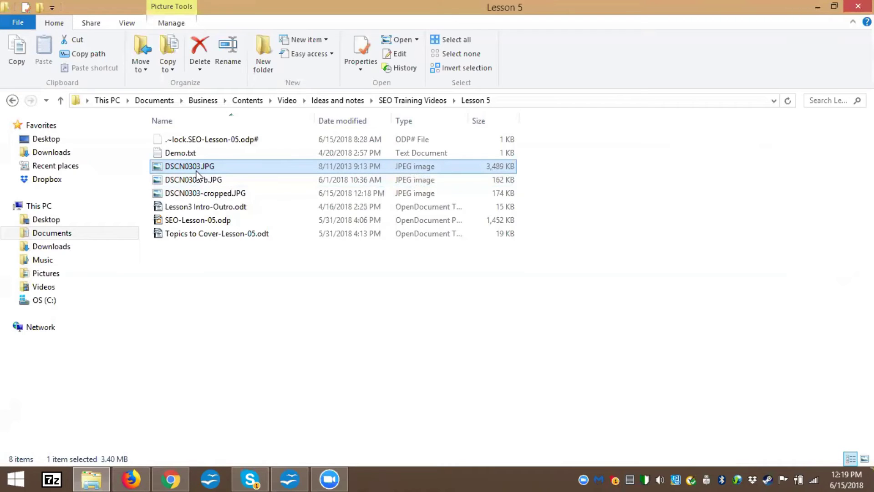
mouse_move(198, 171)
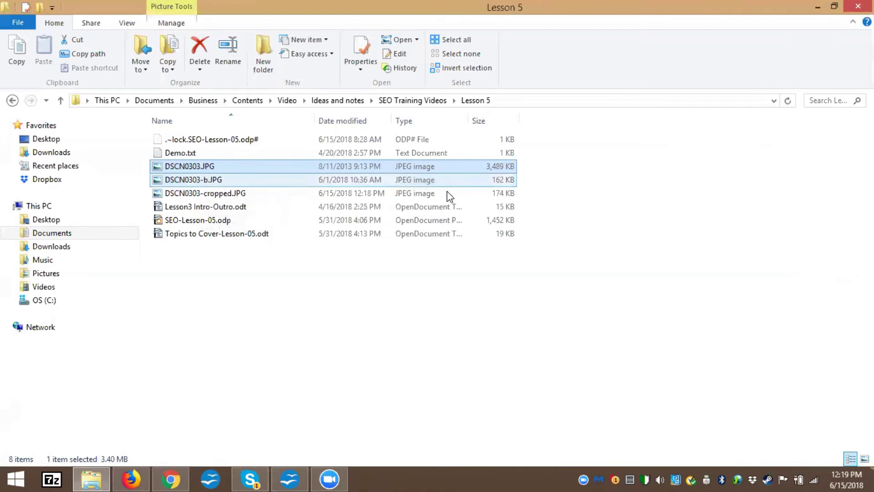
left_click(232, 196)
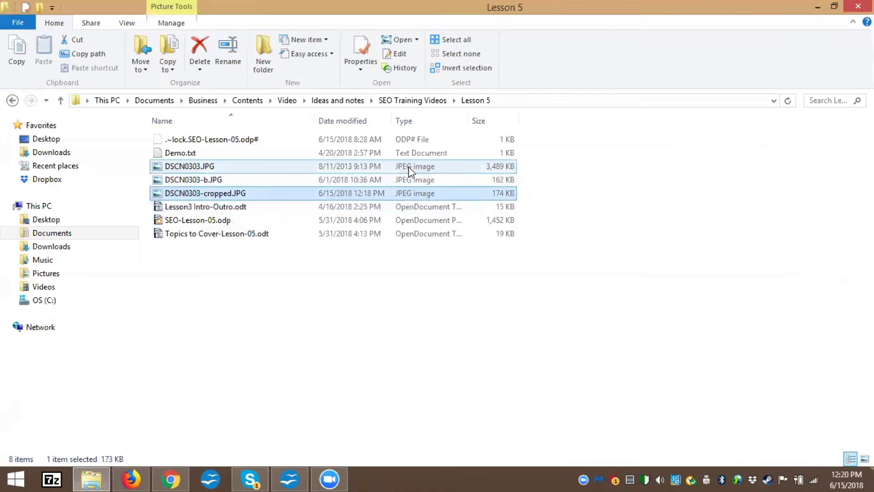
left_click(208, 169)
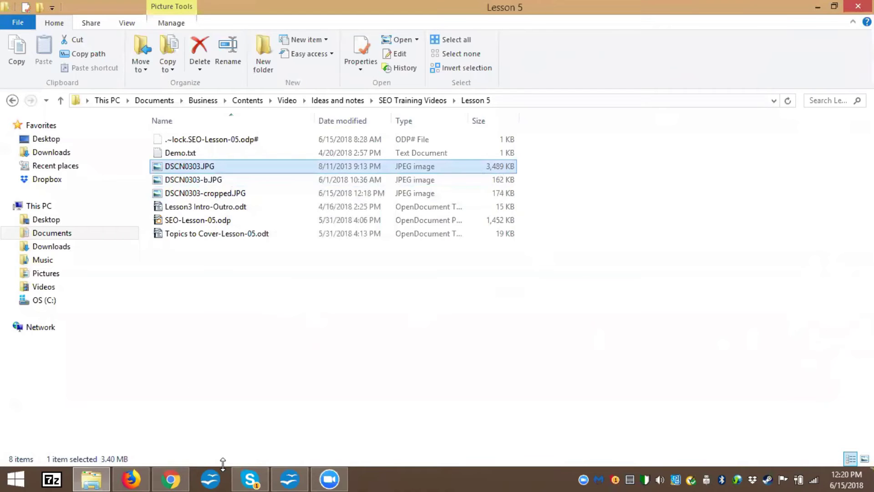
mouse_move(173, 477)
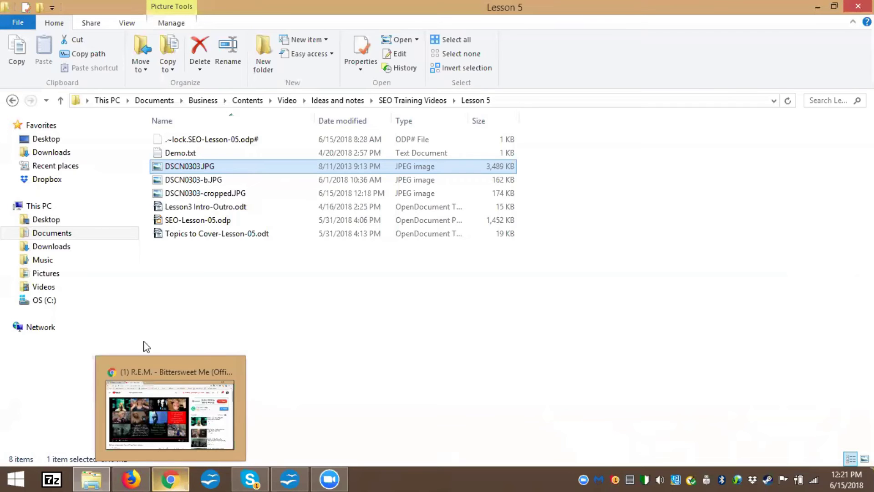
left_click(213, 167)
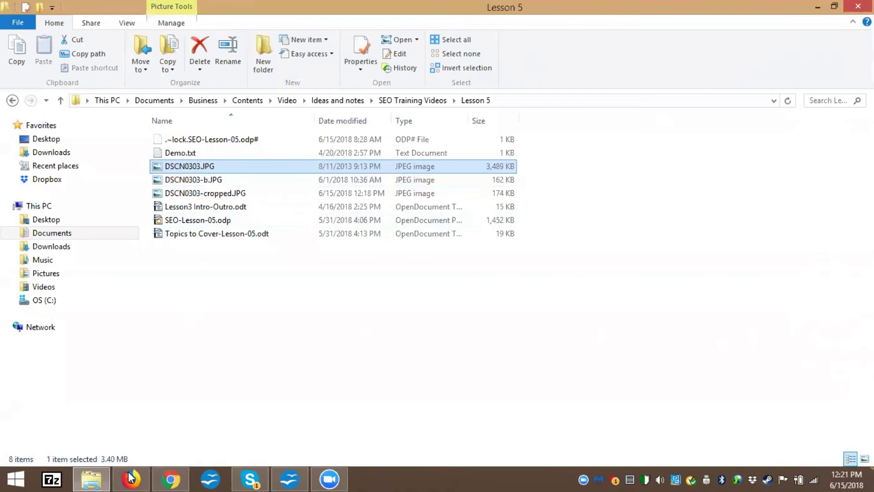
Switch to Chrome, close the YouTube page, and open the installed plugins list of the WordPress Demos site
mouse_move(172, 478)
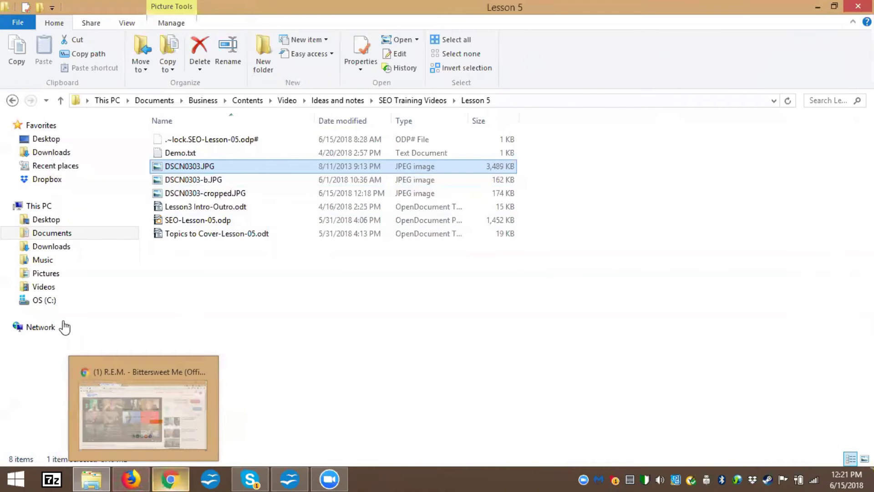
left_click(73, 368)
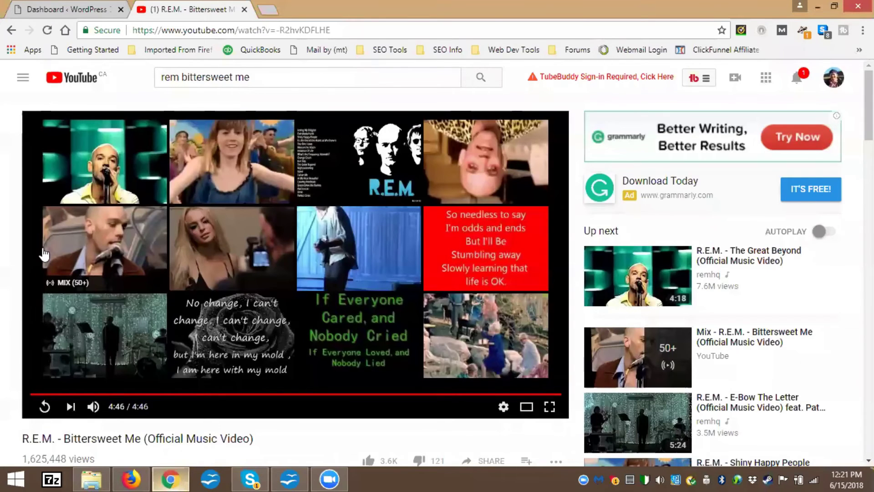
key("ctrl+w")
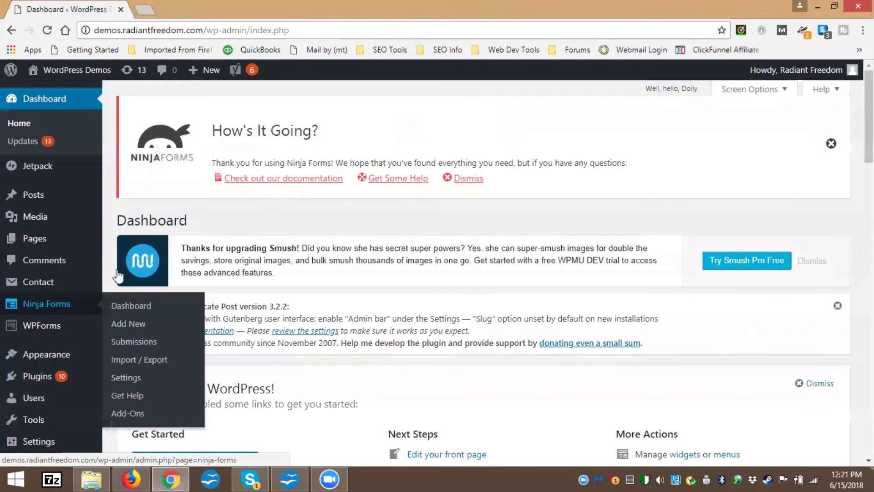
scroll(132, 275, "down", 4)
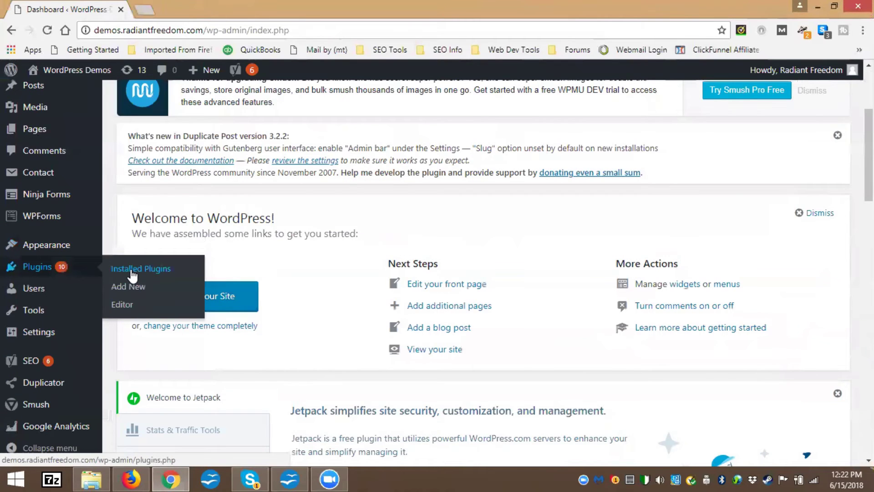
left_click(132, 269)
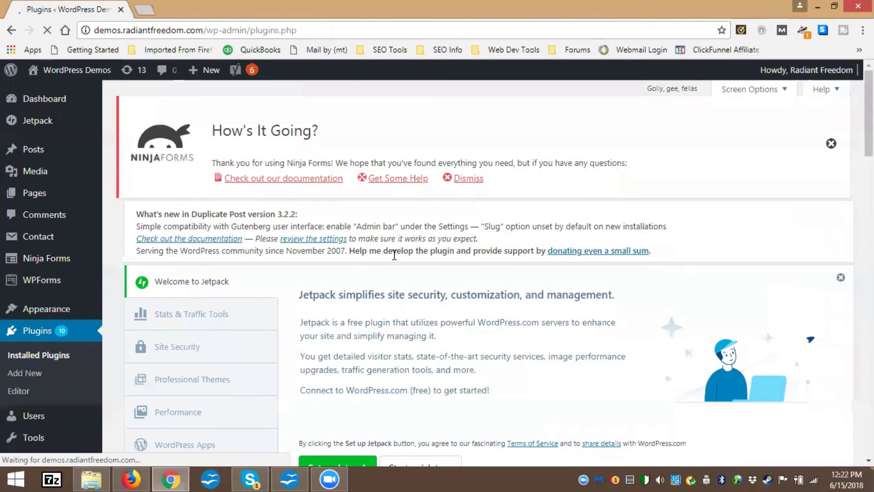
Review the installed WordPress plugins, checking which are active, inactive, unneeded or have an update available
scroll(392, 249, "down", 5)
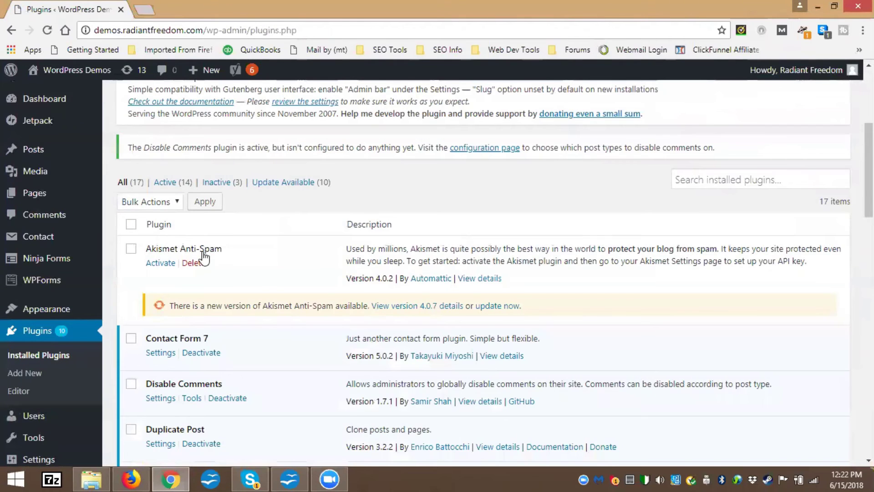
scroll(177, 154, "down", 14)
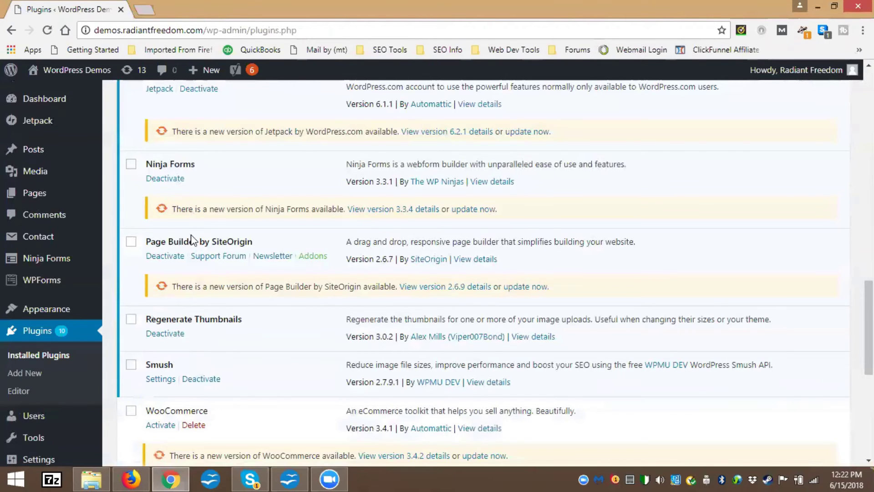
scroll(190, 234, "up", 4)
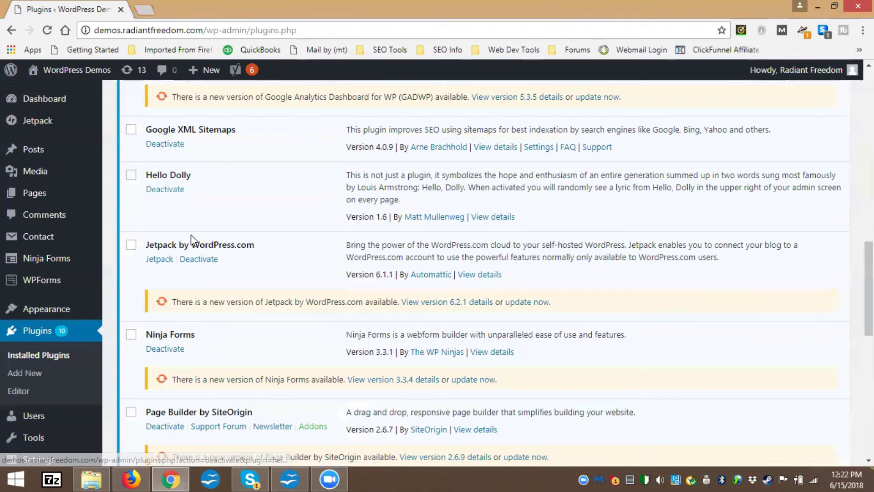
scroll(190, 233, "down", 10)
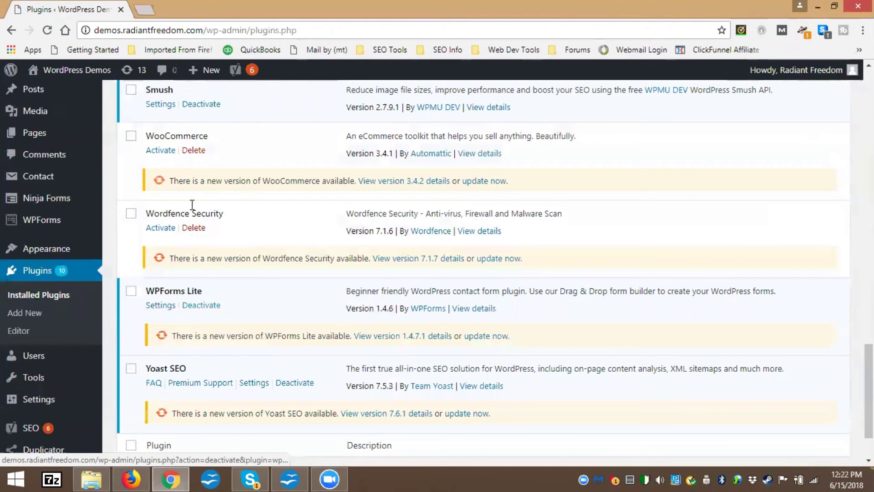
scroll(214, 227, "up", 2)
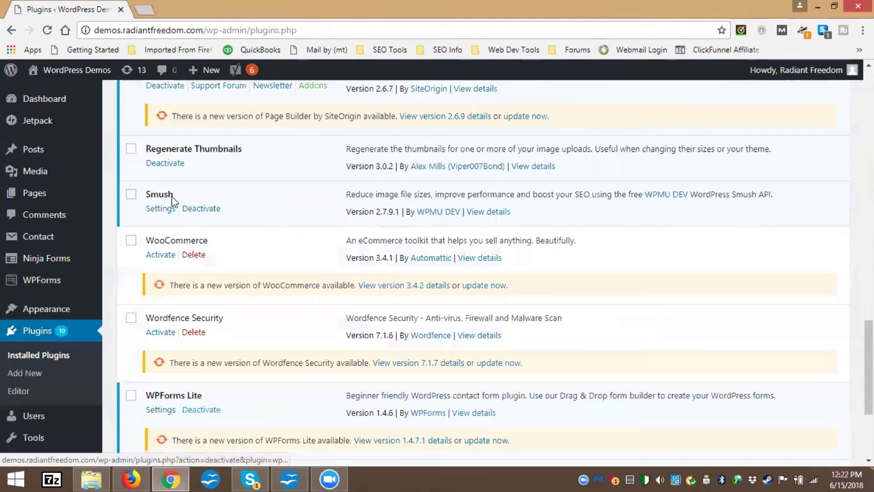
scroll(172, 196, "up", 10)
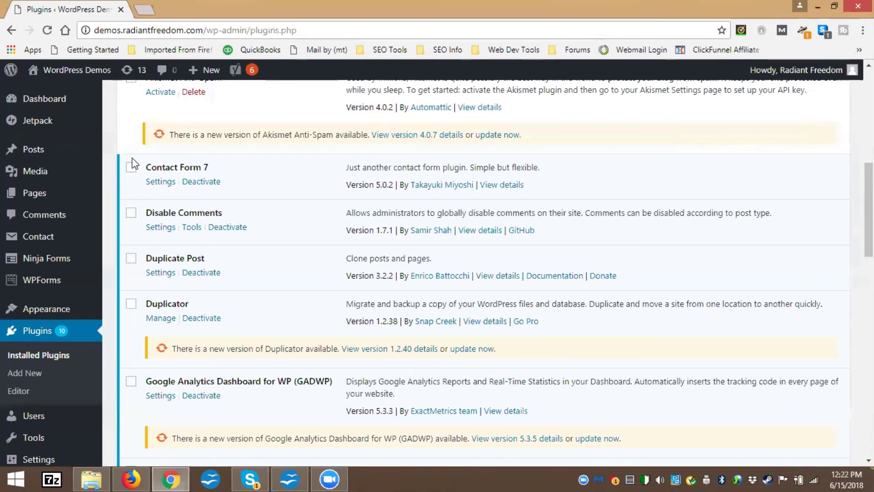
scroll(132, 157, "down", 1)
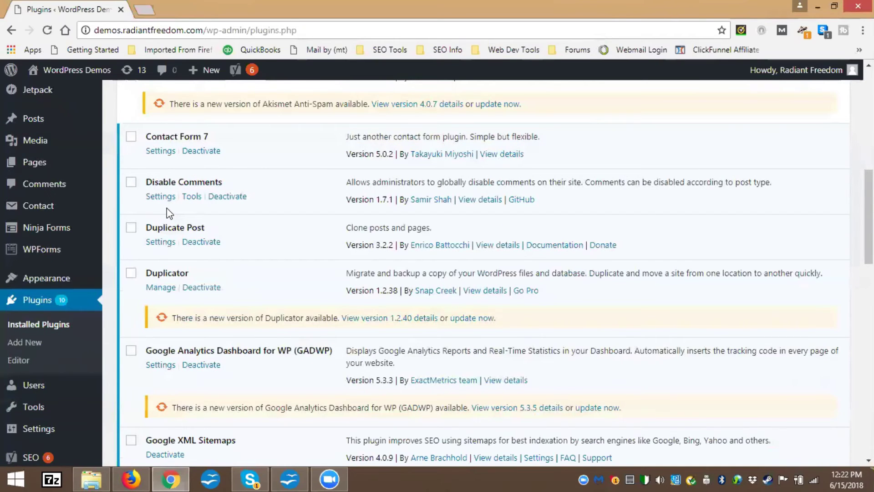
scroll(272, 227, "down", 7)
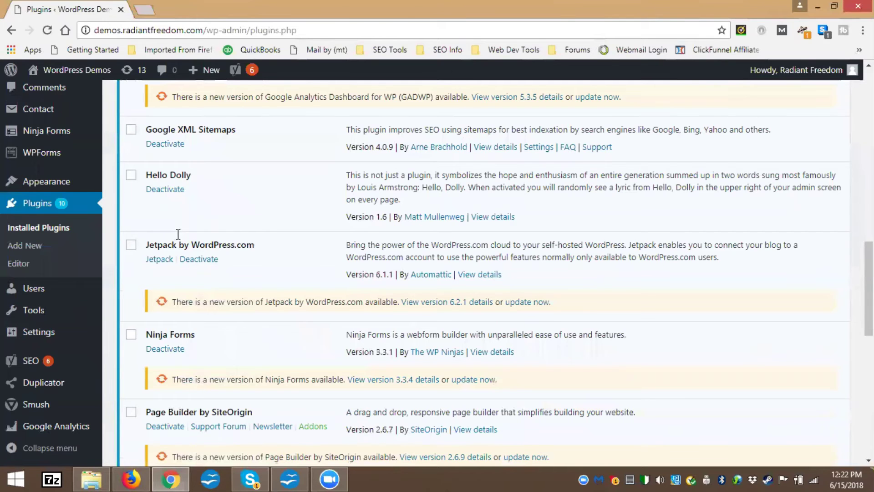
scroll(285, 281, "down", 4)
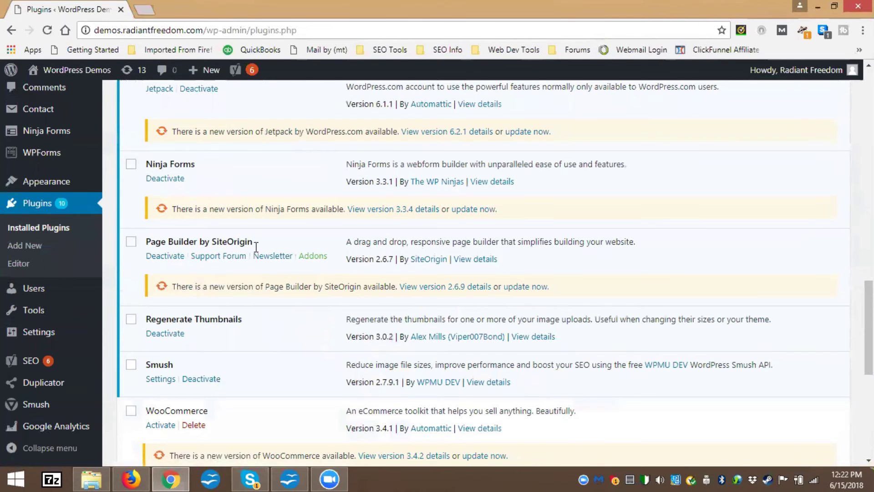
scroll(256, 247, "up", 4)
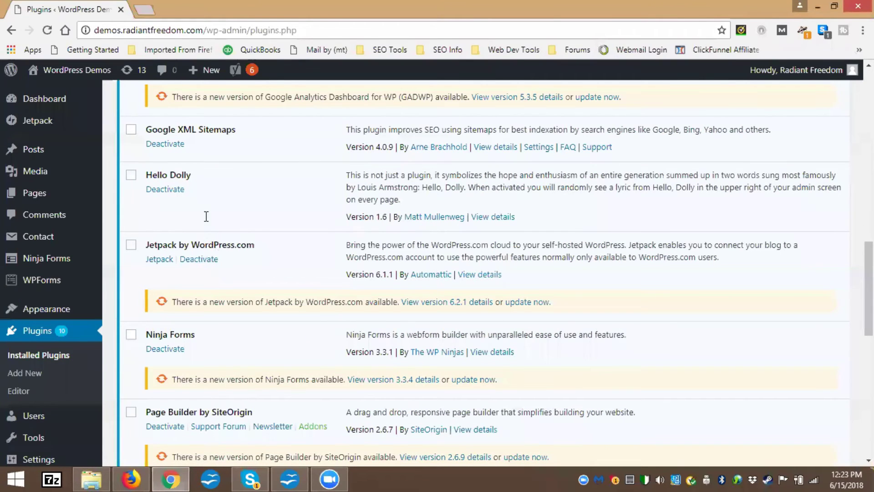
scroll(209, 253, "up", 4)
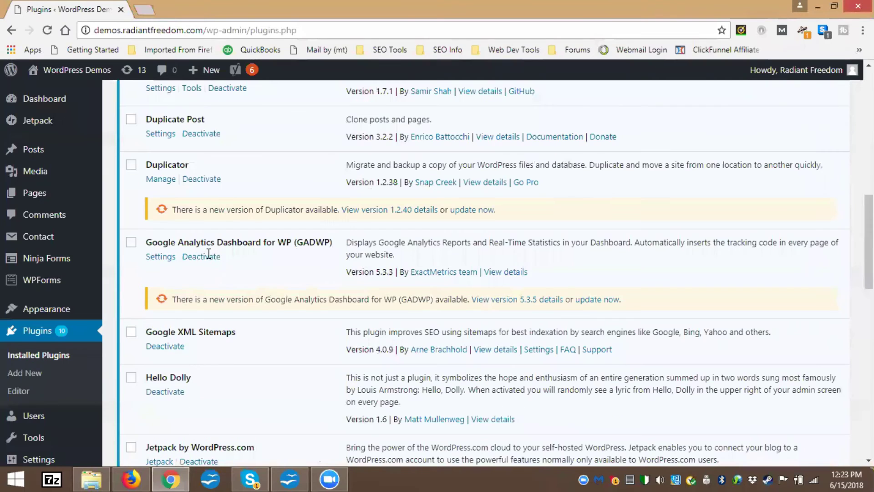
scroll(137, 265, "up", 8)
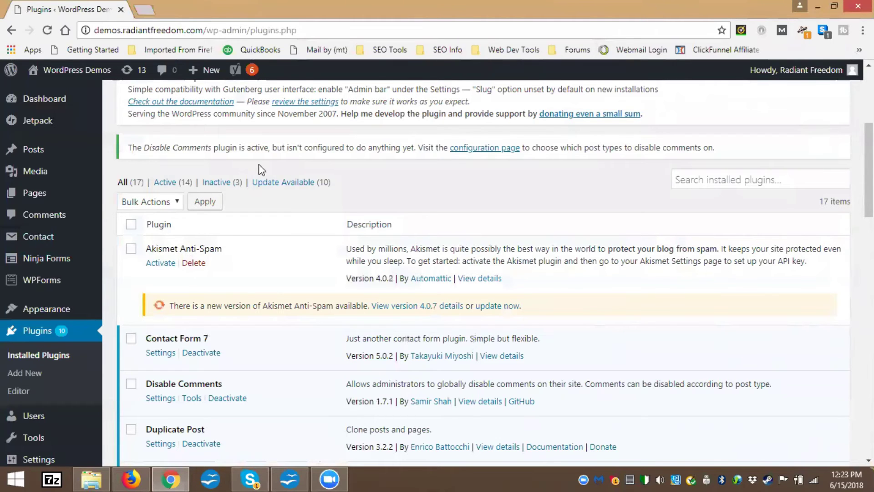
Update the Duplicator plugin to version 1.2.40
scroll(343, 182, "down", 1)
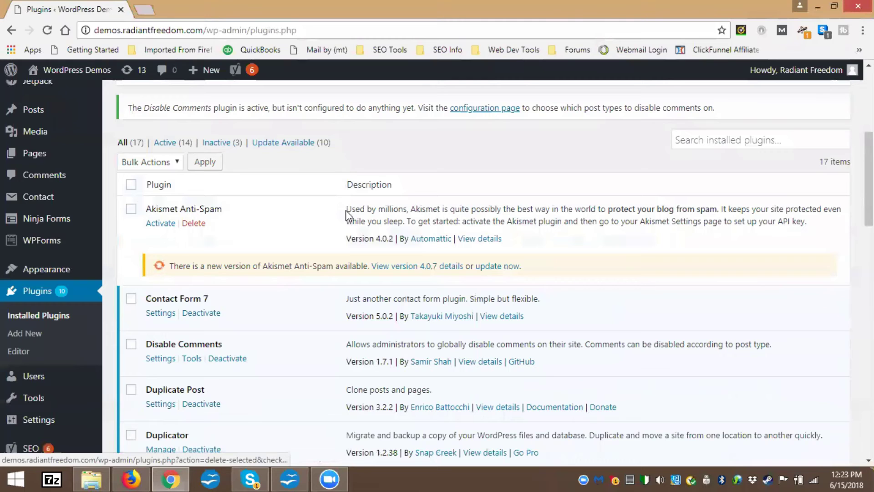
scroll(397, 192, "down", 3)
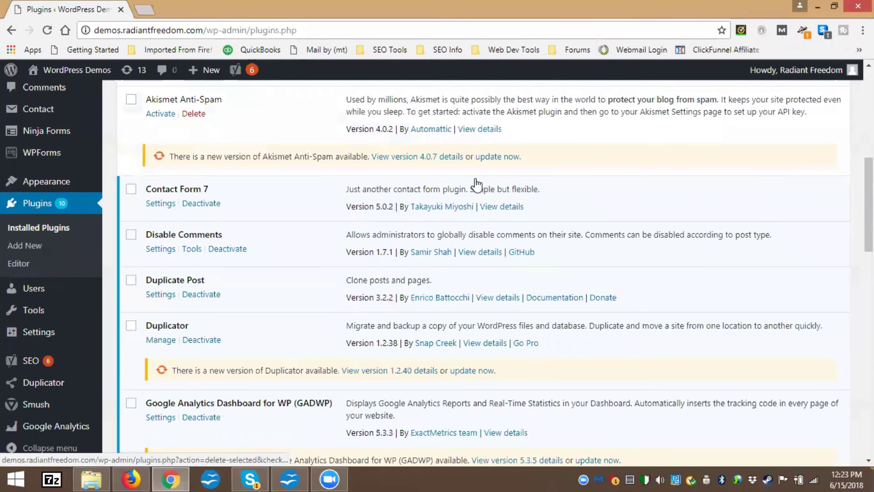
scroll(476, 184, "down", 4)
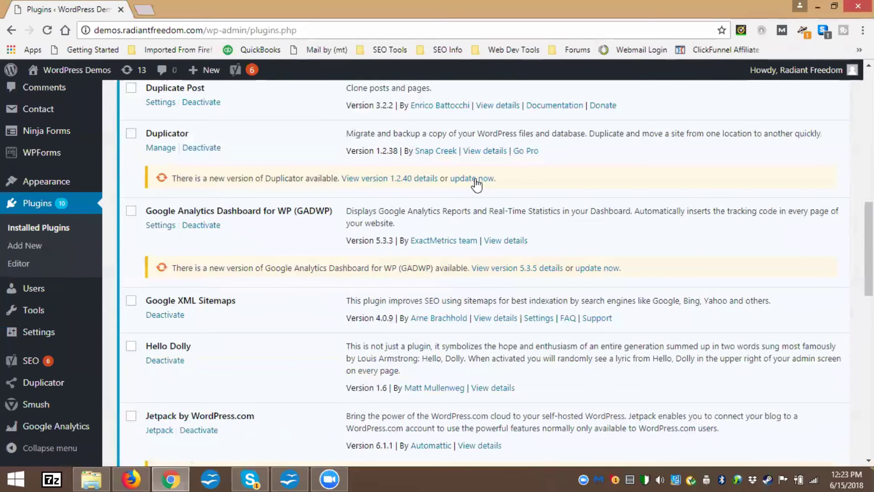
left_click(476, 178)
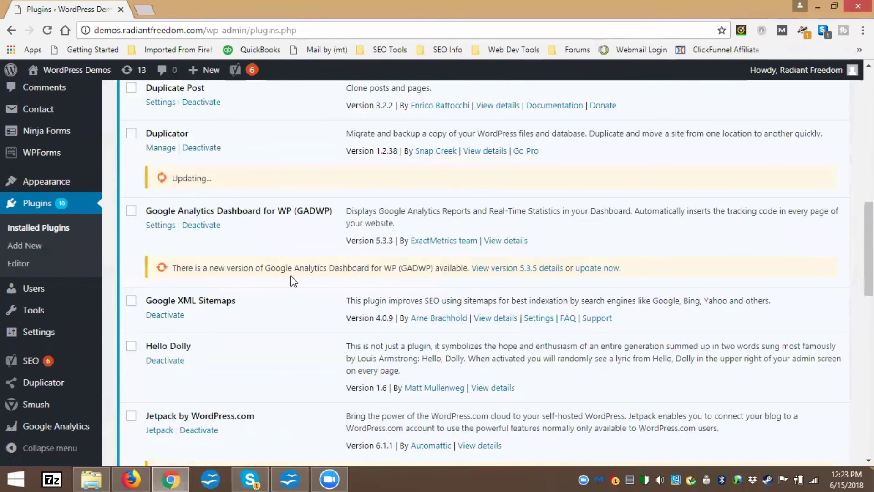
Deactivate the Ninja Forms plugin in the installed plugins list
scroll(293, 281, "up", 1)
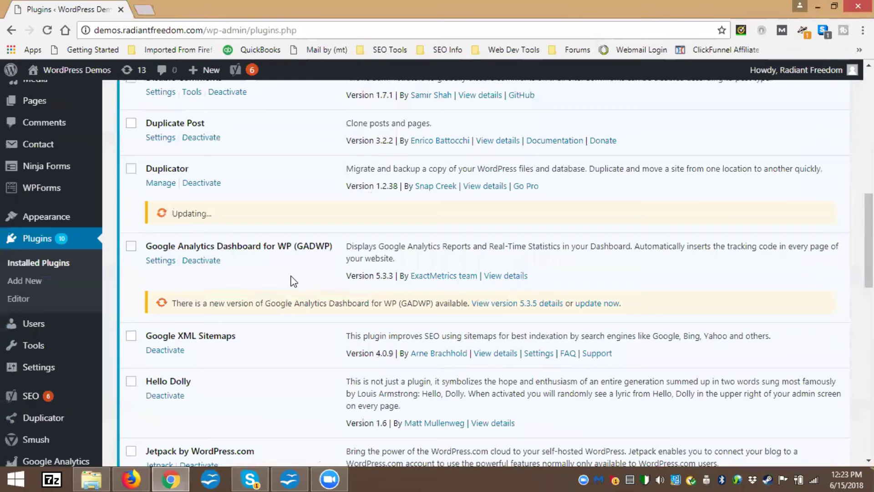
scroll(283, 273, "up", 3)
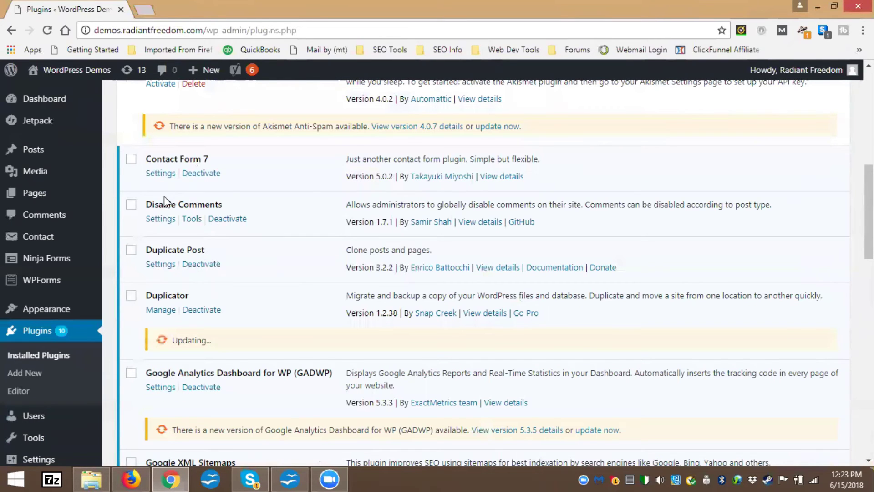
scroll(209, 258, "up", 1)
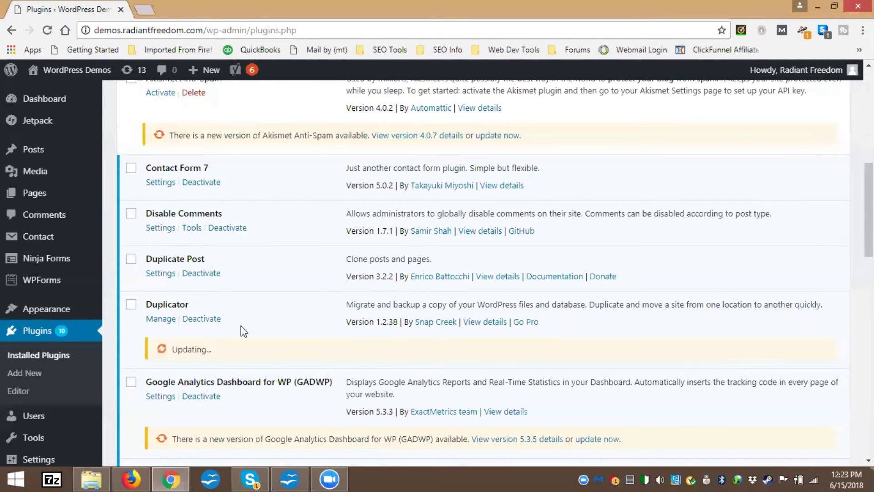
scroll(241, 326, "down", 7)
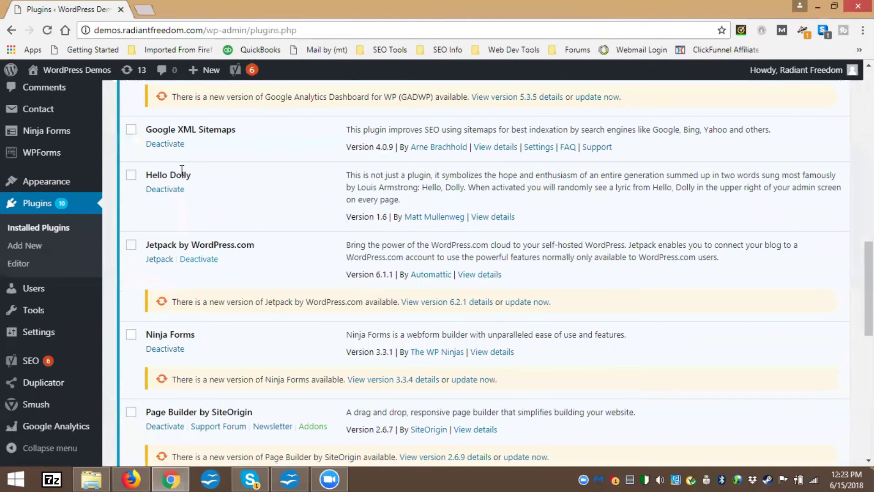
scroll(284, 285, "down", 4)
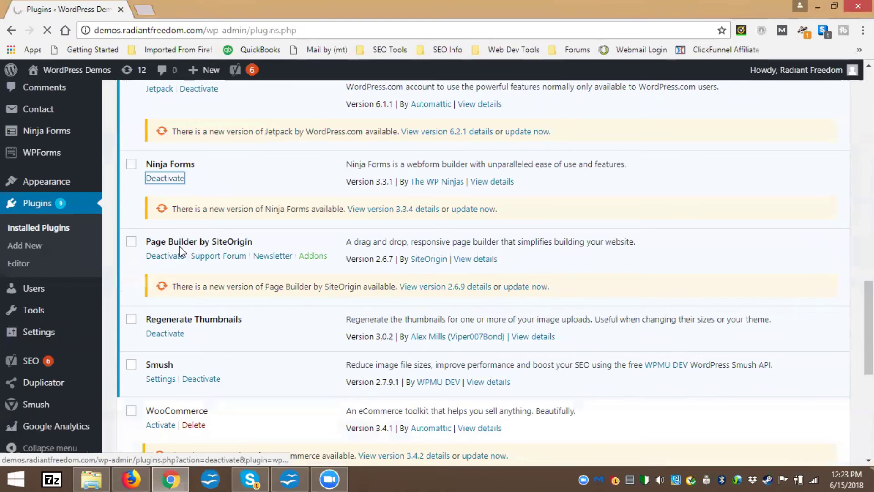
Deactivate the WPForms Lite plugin, giving "I no longer need the plugin" as the reason, and deactivate Hello Dolly
scroll(274, 246, "down", 4)
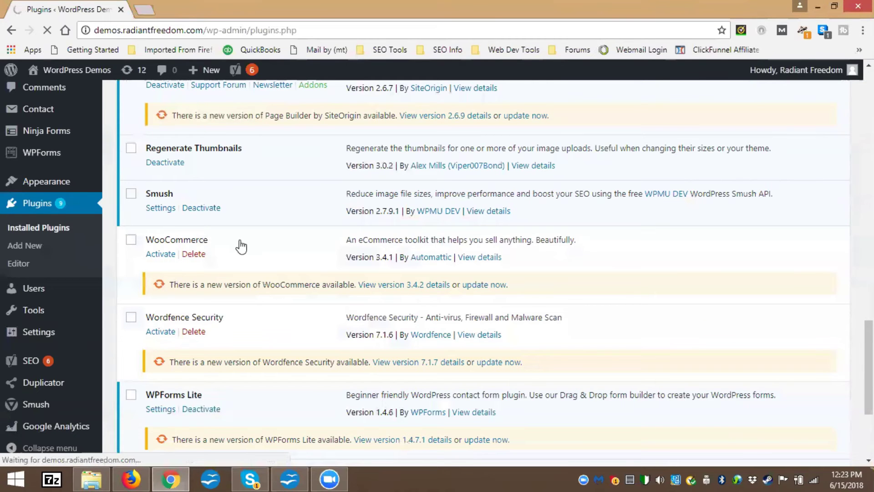
scroll(250, 268, "down", 4)
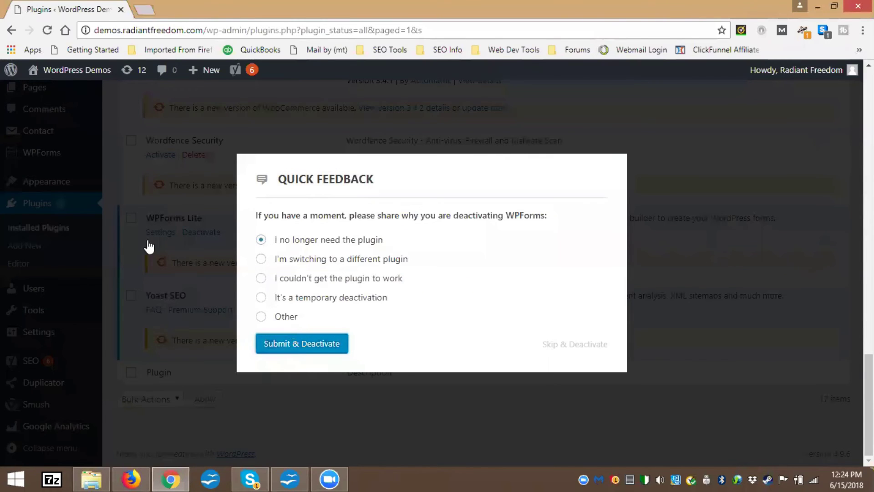
left_click(173, 237)
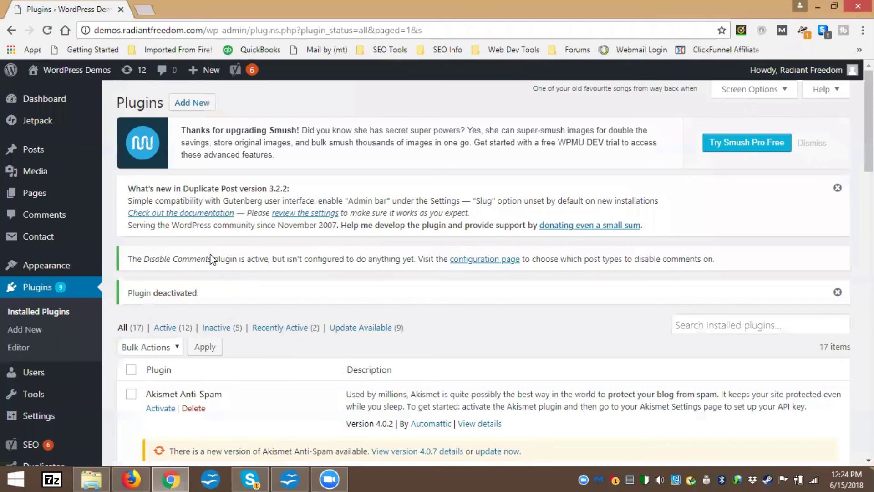
scroll(161, 137, "down", 10)
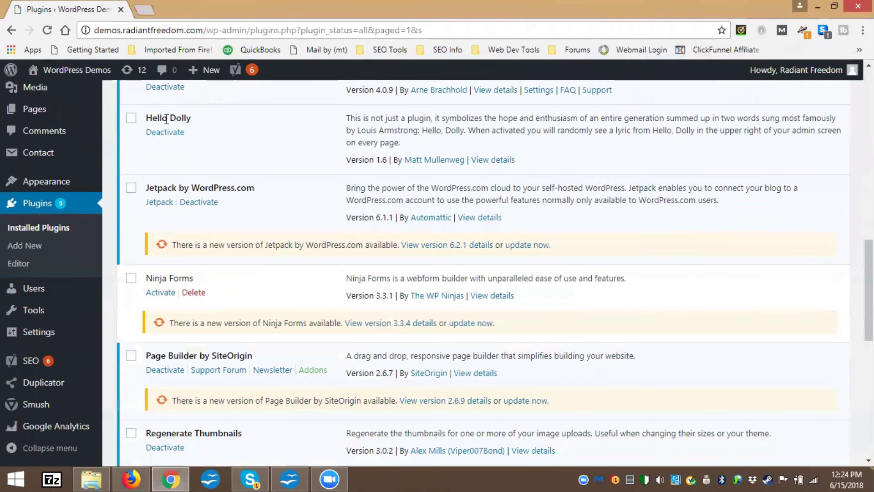
left_click(165, 133)
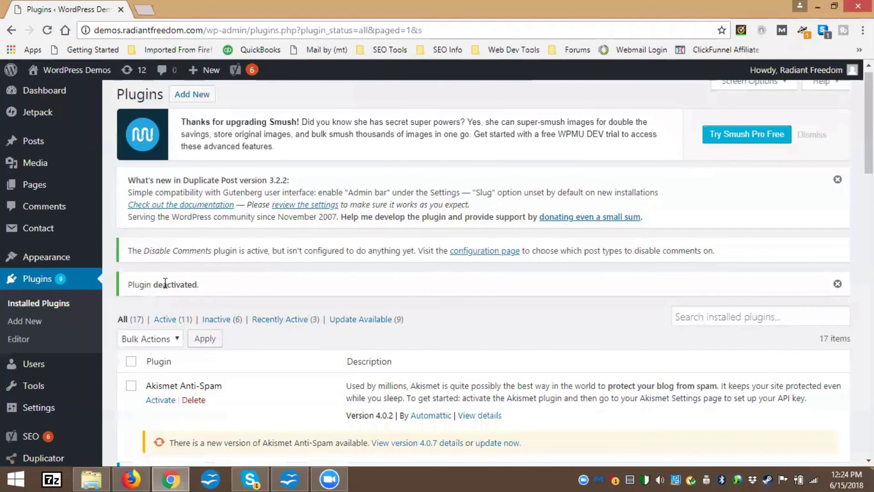
Select the Jetpack, Page Builder by SiteOrigin, Regenerate Thumbnails and Smush plugins in the installed plugins list
scroll(135, 335, "down", 7)
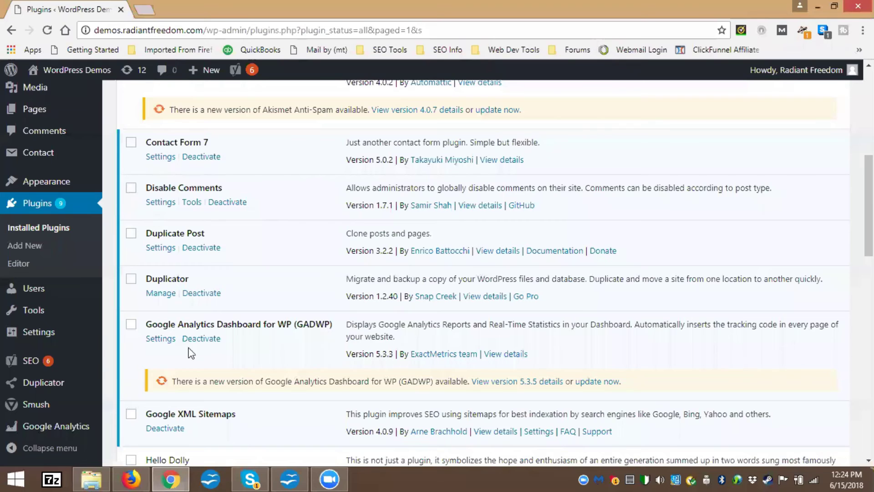
scroll(233, 339, "down", 4)
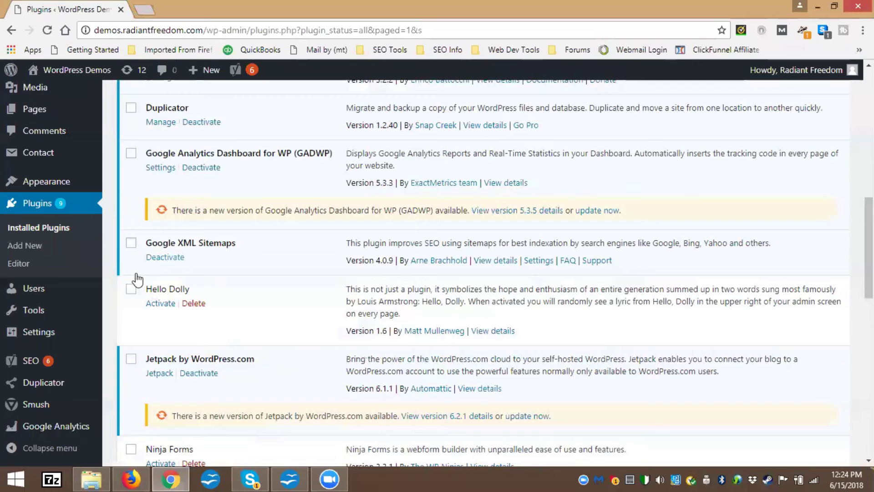
scroll(132, 285, "down", 4)
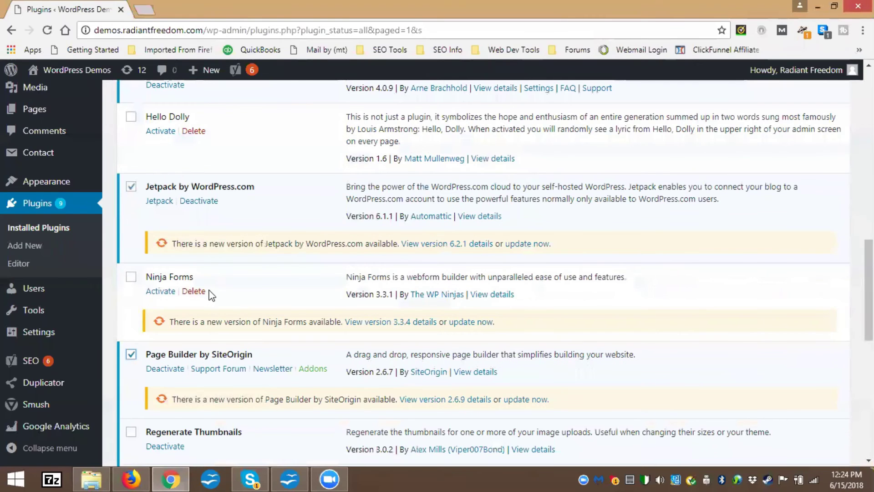
scroll(124, 286, "down", 4)
left_click(131, 263)
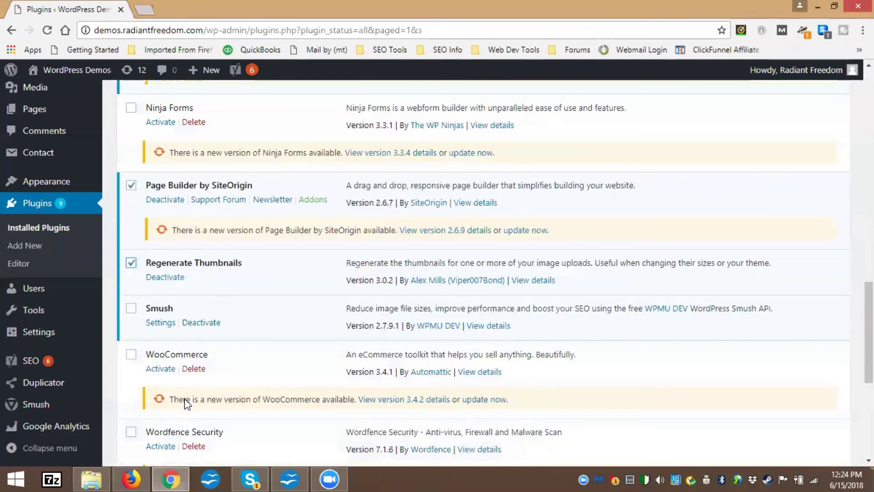
Try to bulk-delete the selected active plugins together with their data
scroll(187, 404, "down", 7)
left_click(150, 399)
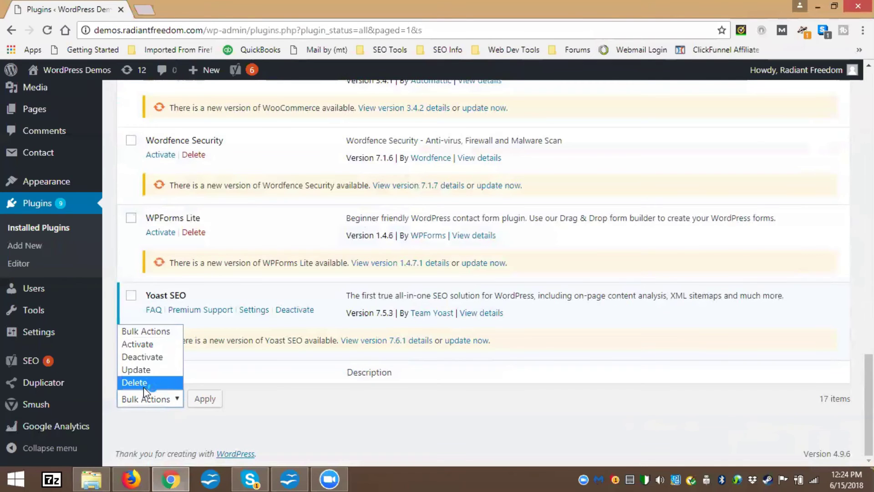
left_click(143, 383)
left_click(206, 399)
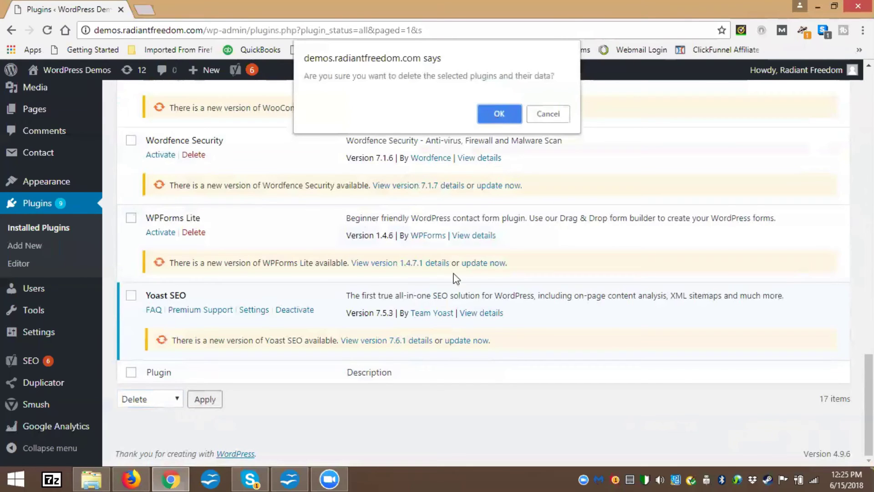
left_click(499, 114)
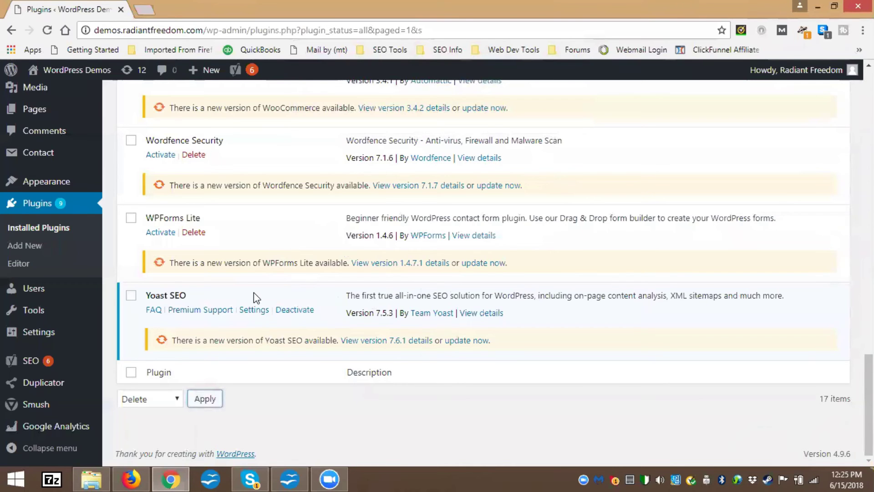
Bulk-deactivate the selected Jetpack, Page Builder by SiteOrigin, Regenerate Thumbnails and Smush plugins
scroll(204, 288, "up", 3)
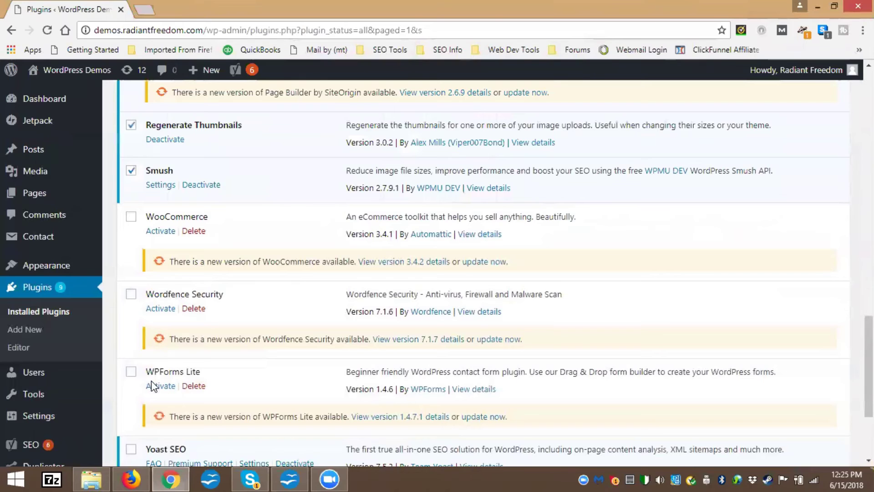
scroll(179, 404, "up", 4)
scroll(178, 404, "down", 7)
left_click(178, 399)
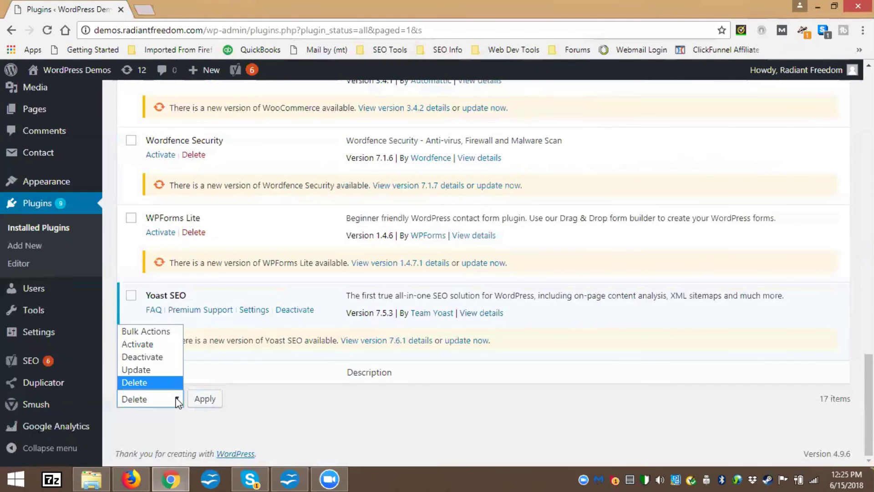
left_click(209, 400)
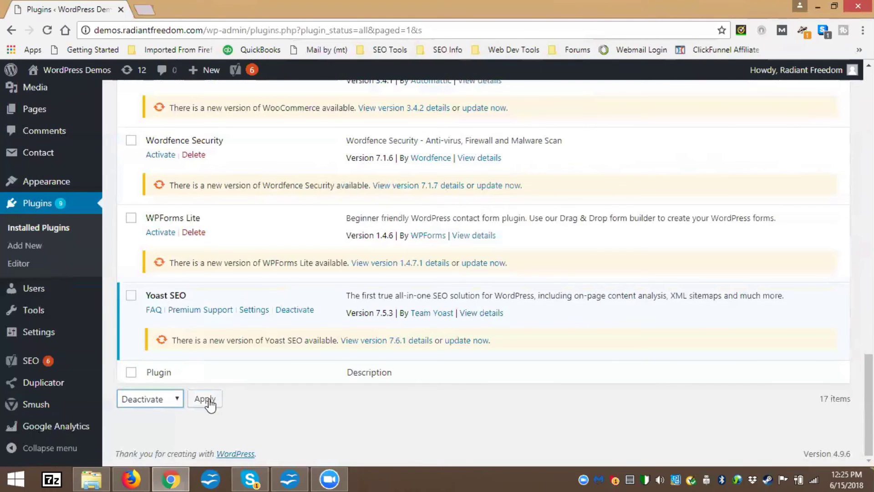
left_click(207, 400)
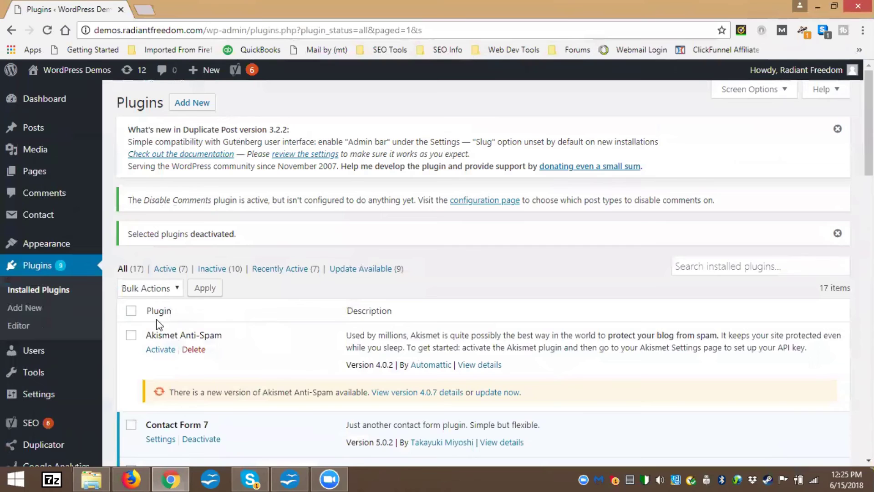
Bulk-delete the Akismet Anti-Spam, Hello Dolly, Jetpack, Ninja Forms, Page Builder by SiteOrigin, Regenerate Thumbnails, Smush and WooCommerce plugins and their data
scroll(231, 339, "down", 7)
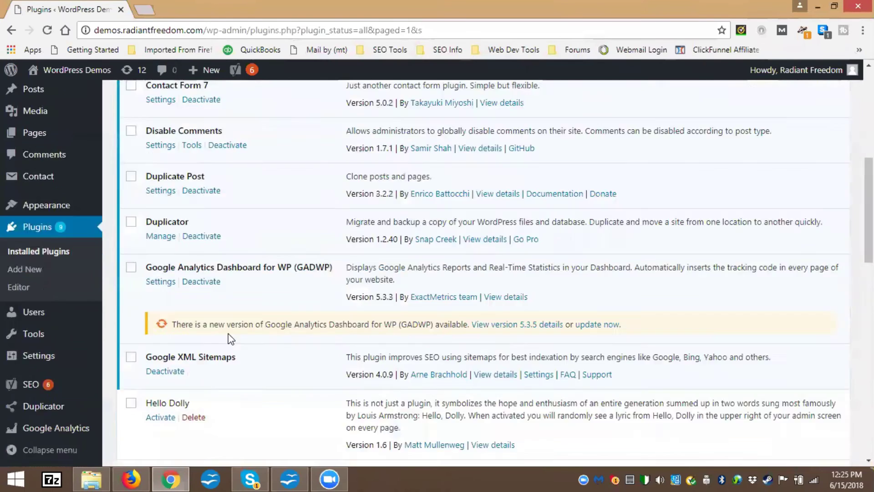
scroll(231, 338, "up", 7)
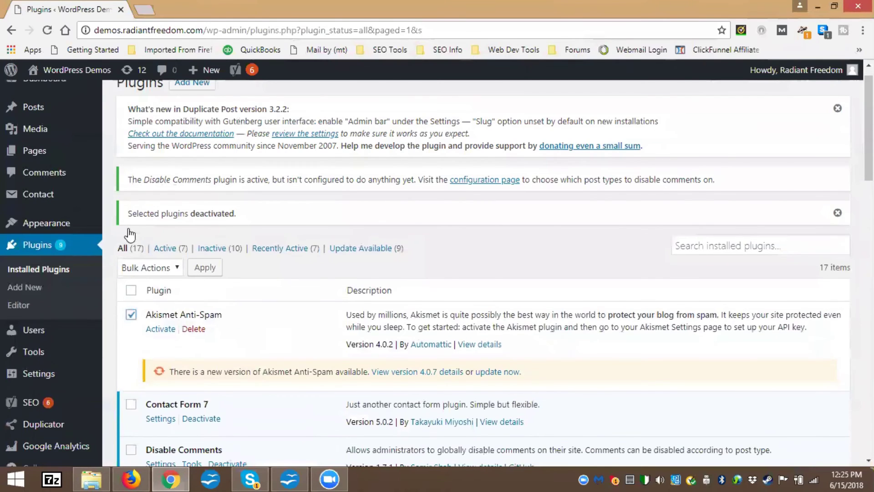
scroll(130, 234, "down", 3)
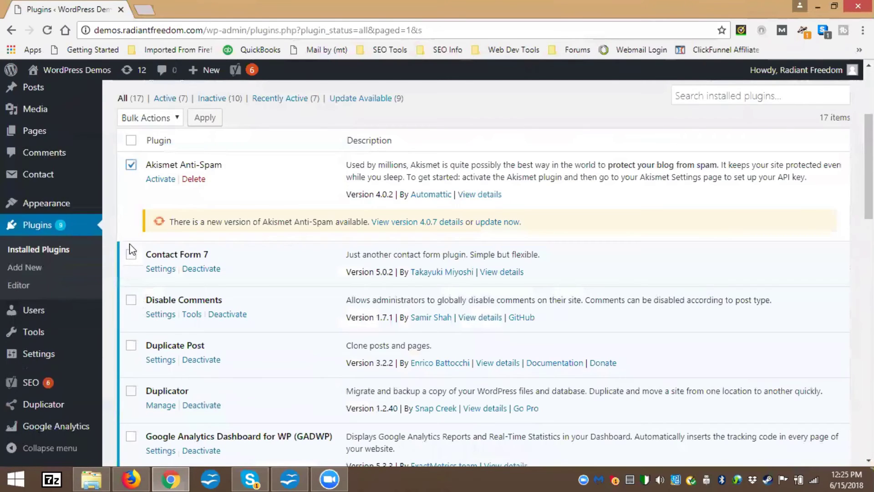
scroll(126, 223, "down", 7)
left_click(132, 389)
scroll(125, 417, "down", 4)
left_click(131, 419, "shift")
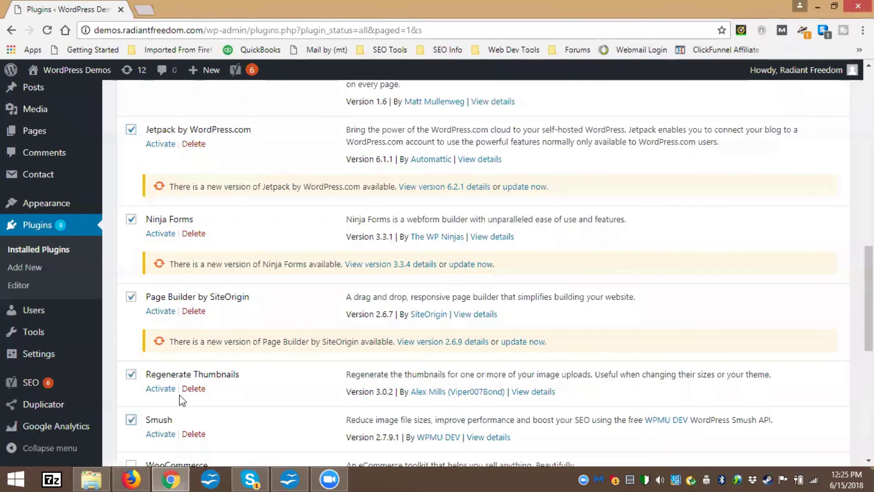
scroll(168, 302, "down", 2)
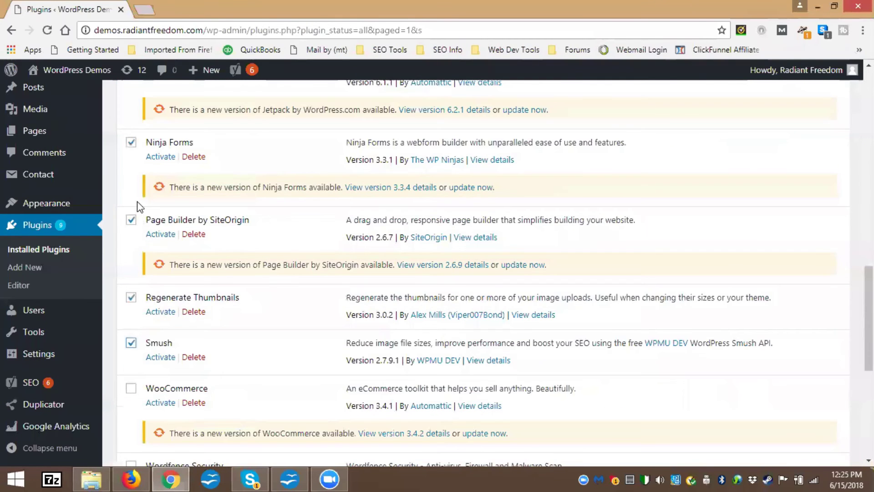
scroll(140, 208, "down", 6)
left_click(130, 126)
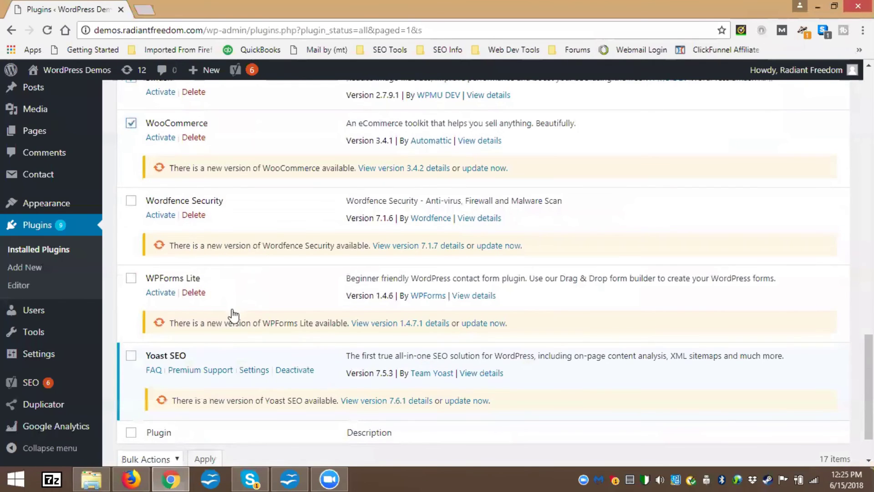
scroll(241, 387, "down", 2)
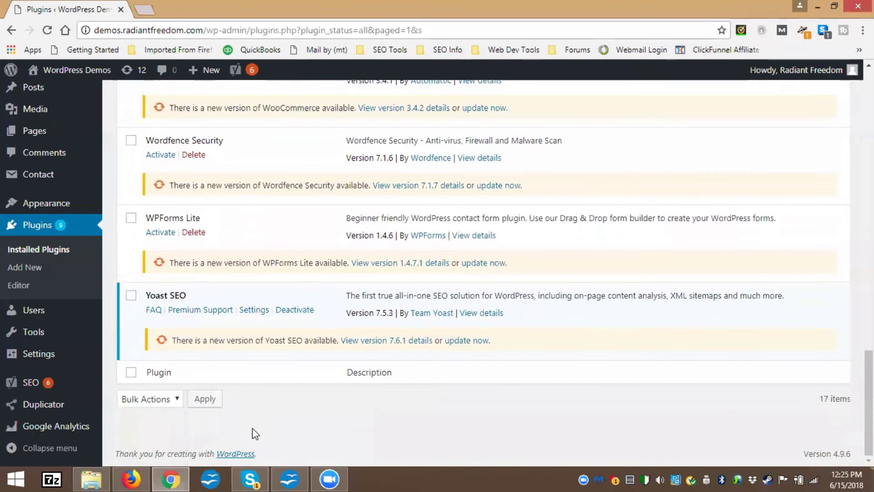
left_click(177, 402)
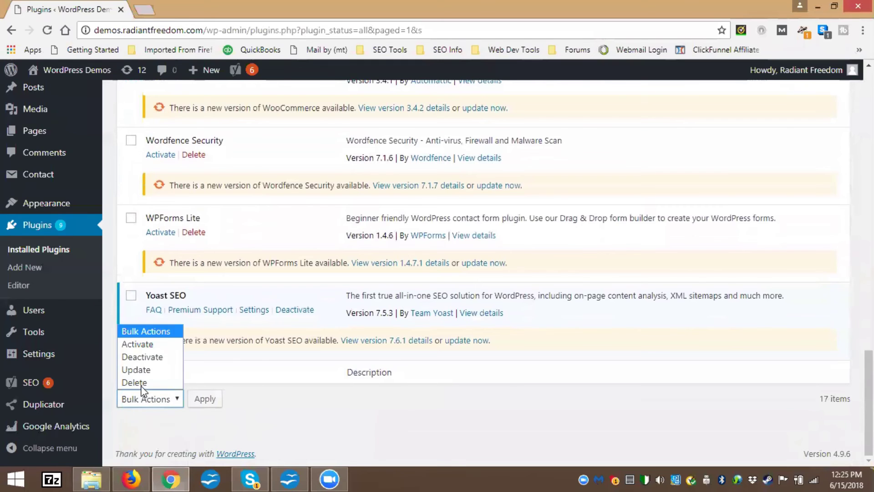
left_click(143, 386)
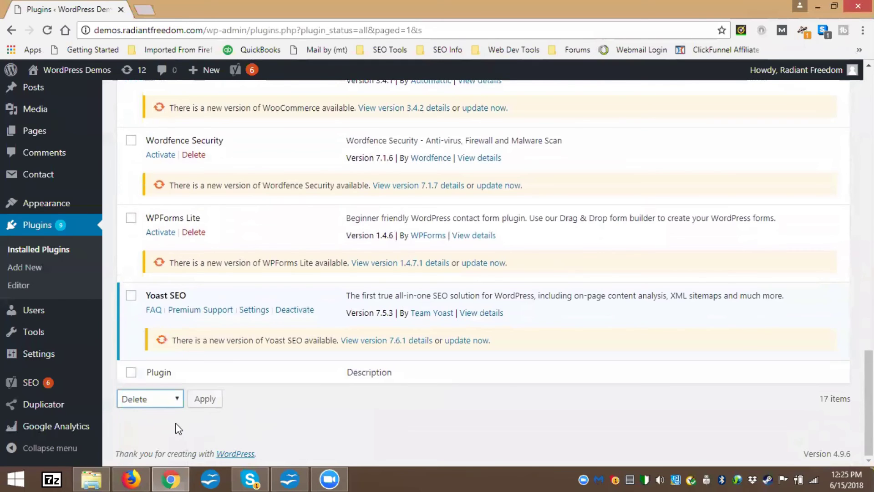
left_click(210, 400)
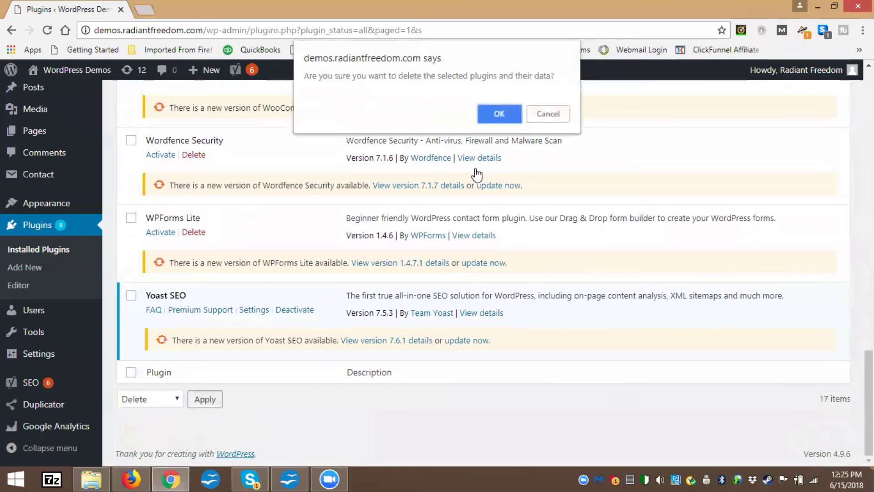
left_click(499, 114)
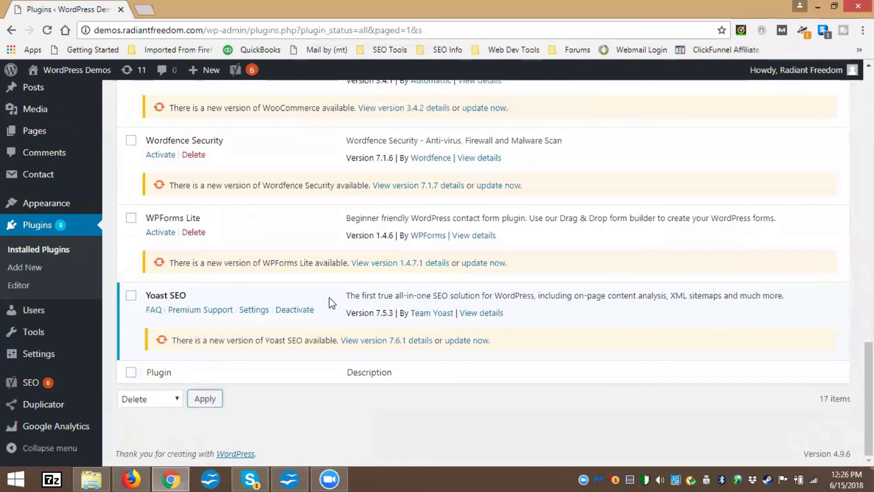
Check the installed plugins list for the progress of the bulk deletion and for which plugins remain
scroll(329, 296, "up", 1)
scroll(329, 299, "up", 3)
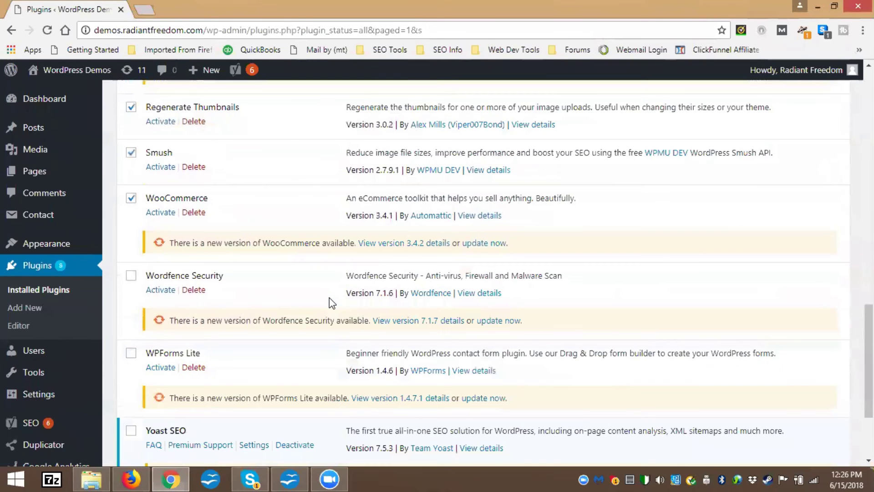
scroll(244, 243, "up", 4)
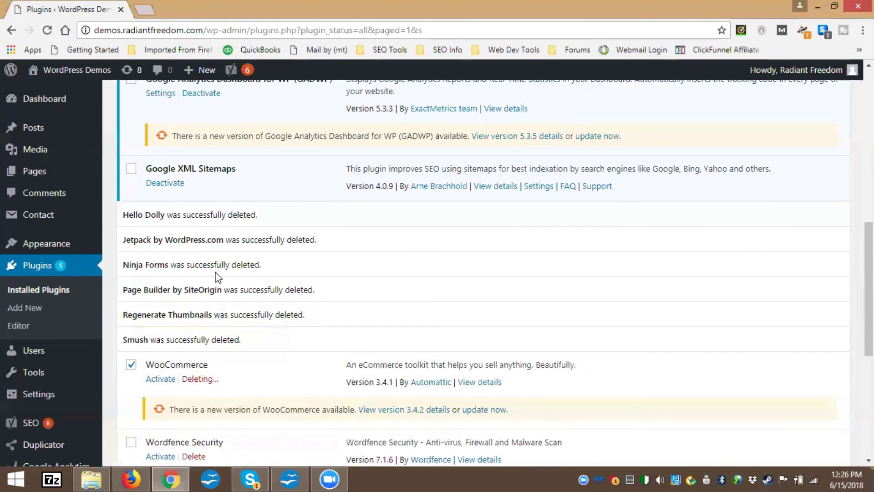
scroll(219, 273, "down", 5)
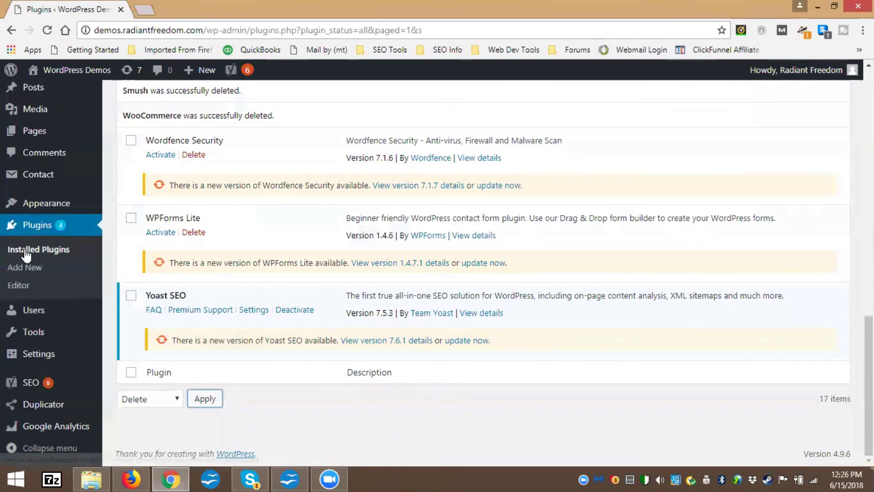
scroll(26, 249, "up", 15)
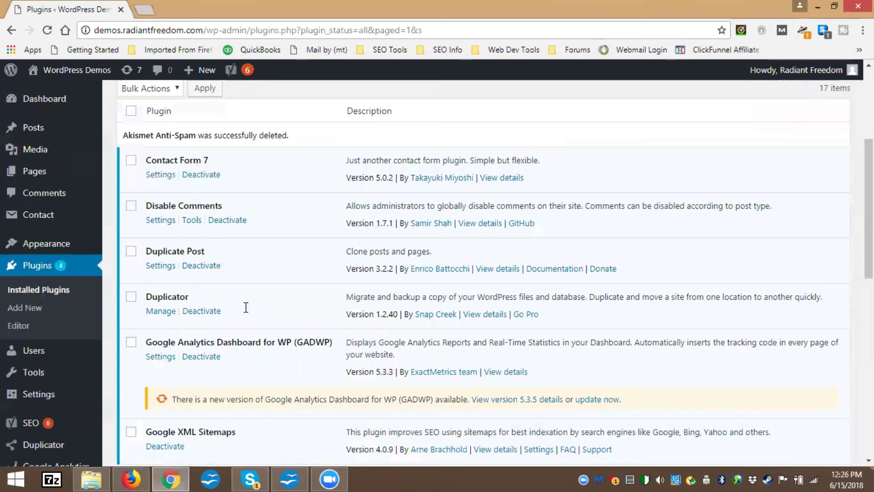
scroll(246, 307, "down", 4)
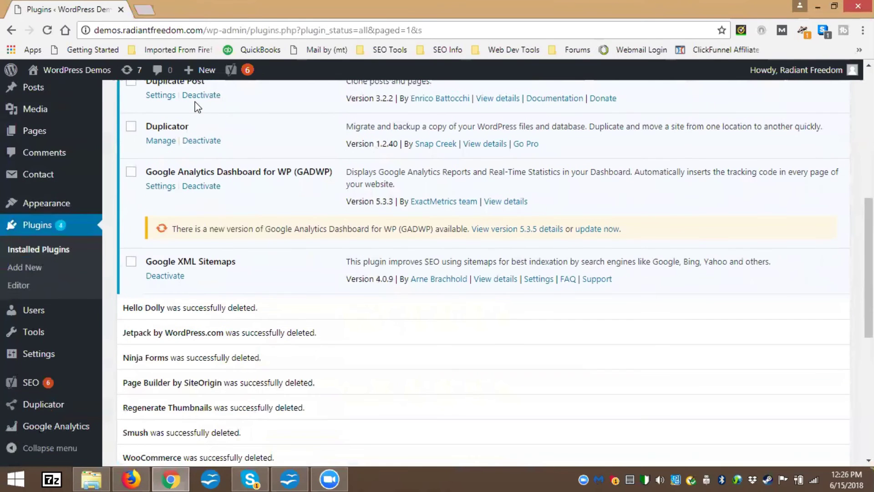
scroll(201, 187, "up", 9)
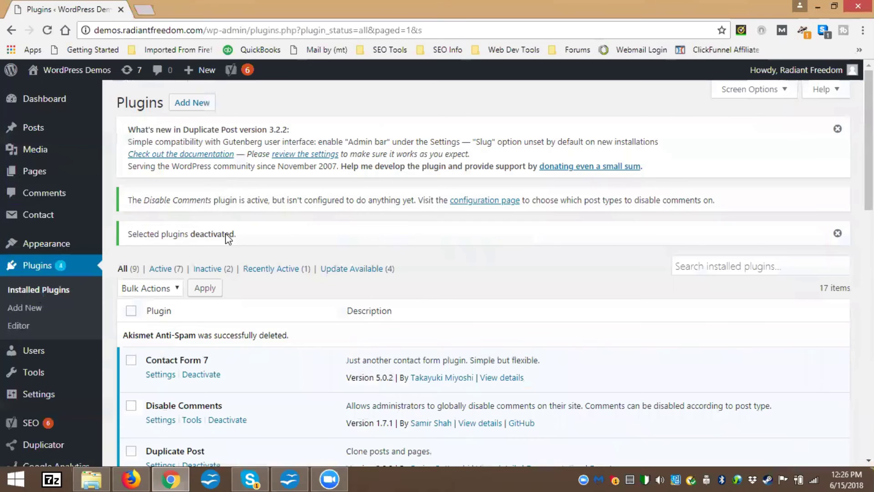
scroll(270, 363, "down", 1)
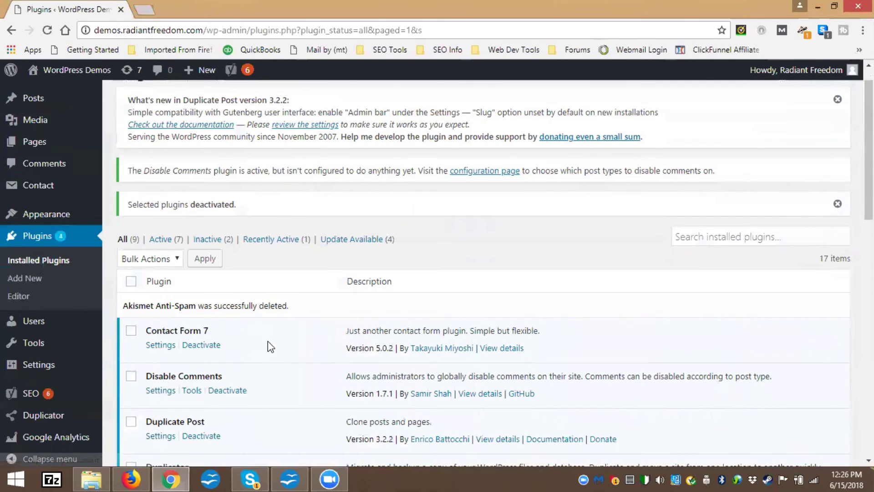
scroll(268, 341, "up", 1)
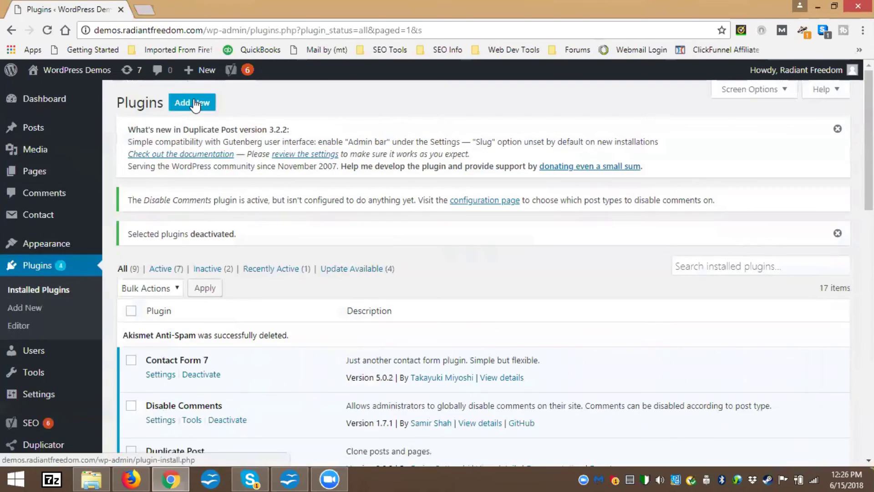
Search the new-plugin directory for "cache"
left_click(195, 105)
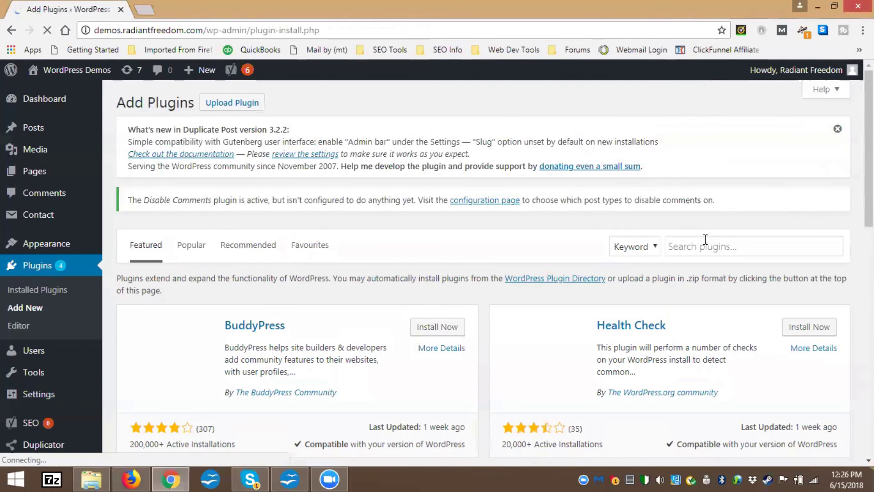
left_click(705, 240)
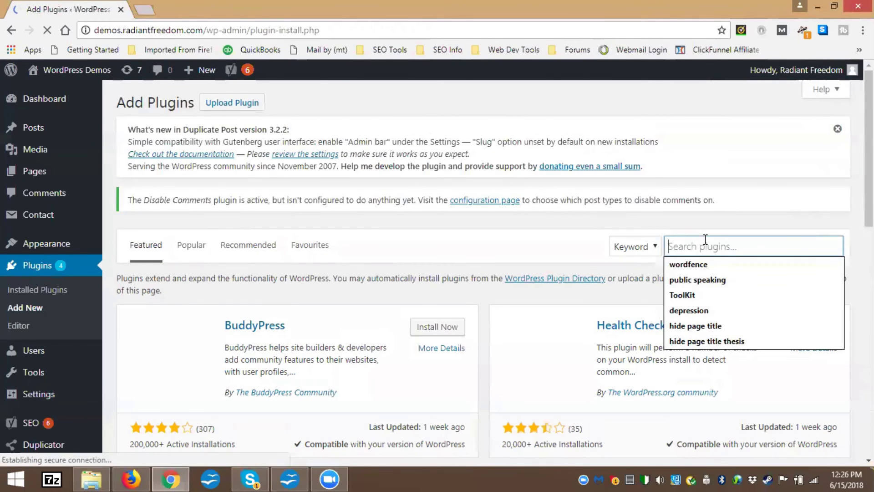
type("cache")
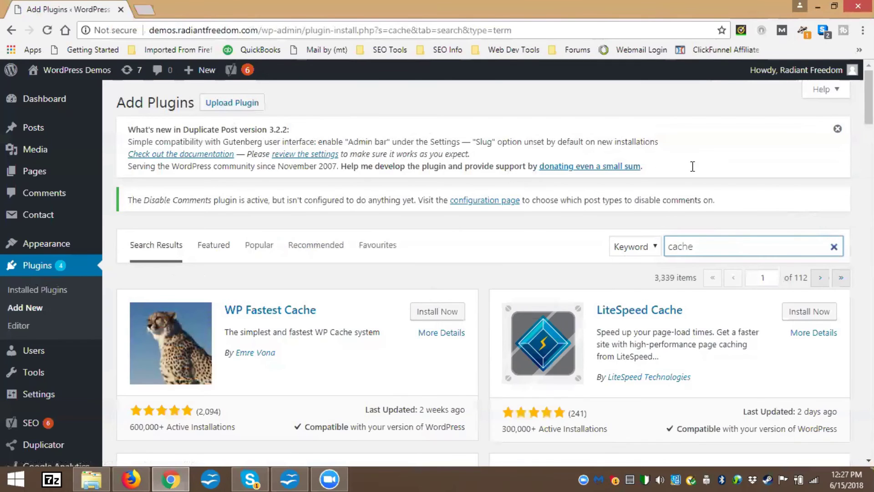
Install and activate the W3 Total Cache plugin from the search results
scroll(282, 290, "down", 1)
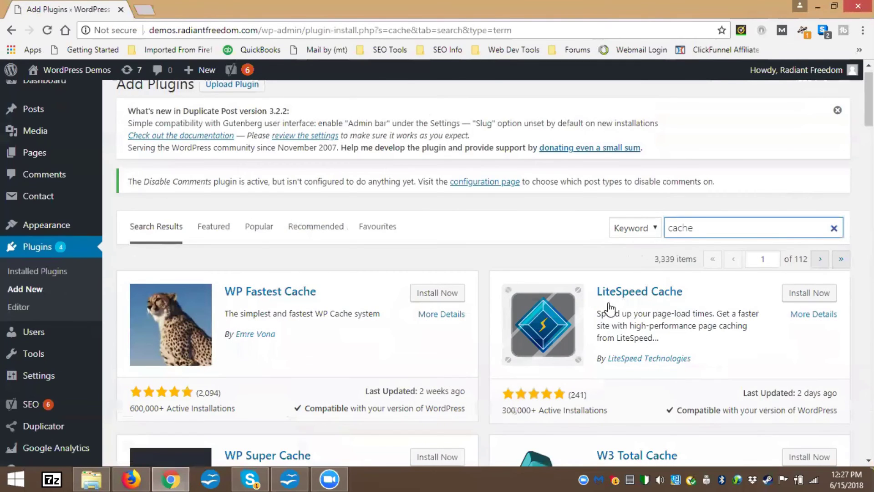
scroll(657, 312, "down", 3)
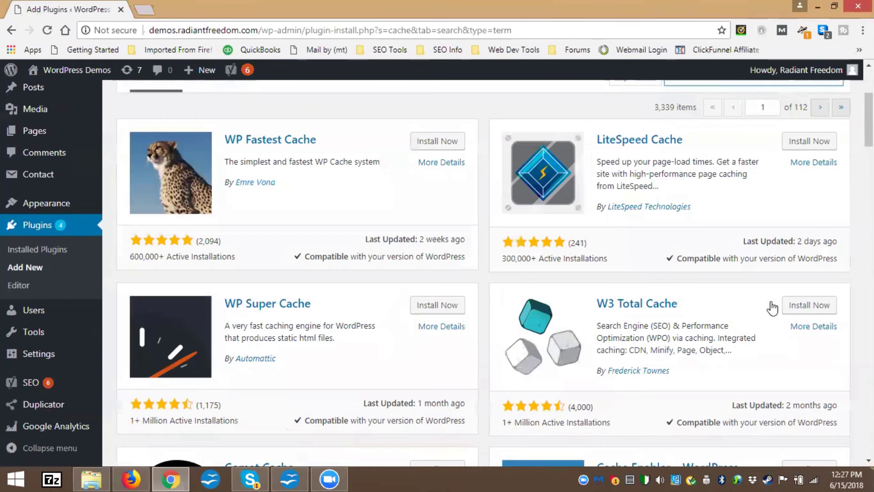
left_click(809, 309)
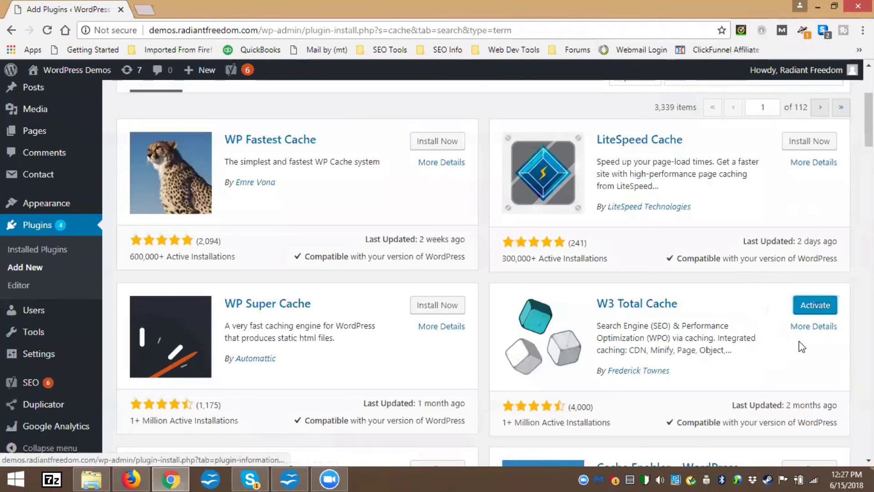
left_click(817, 305)
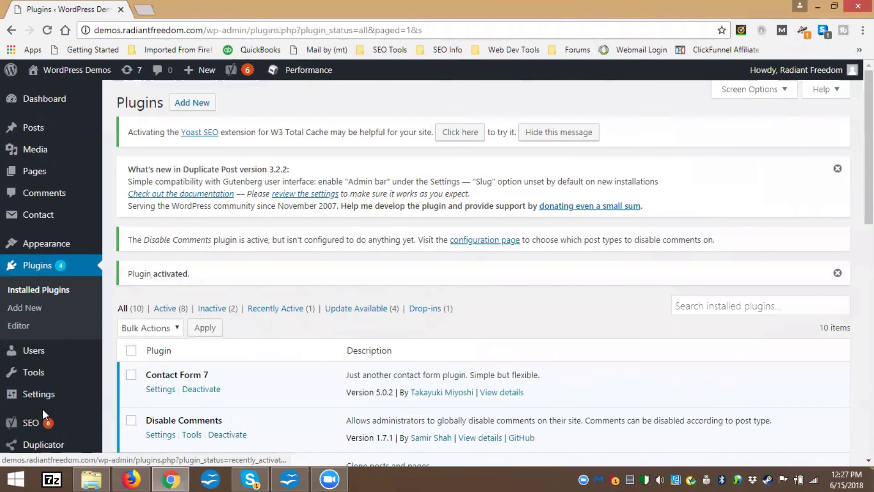
Open the settings of W3 Total Cache from the installed plugins list
scroll(34, 324, "down", 10)
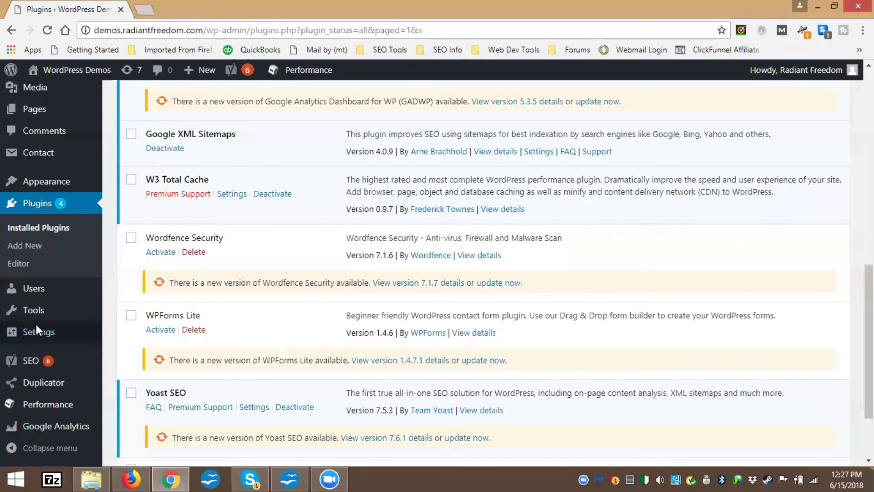
scroll(72, 218, "down", 2)
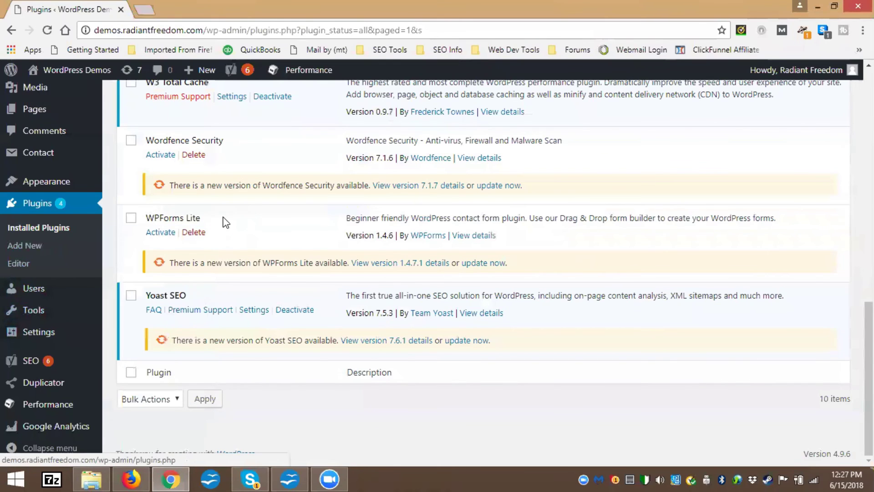
scroll(254, 307, "up", 1)
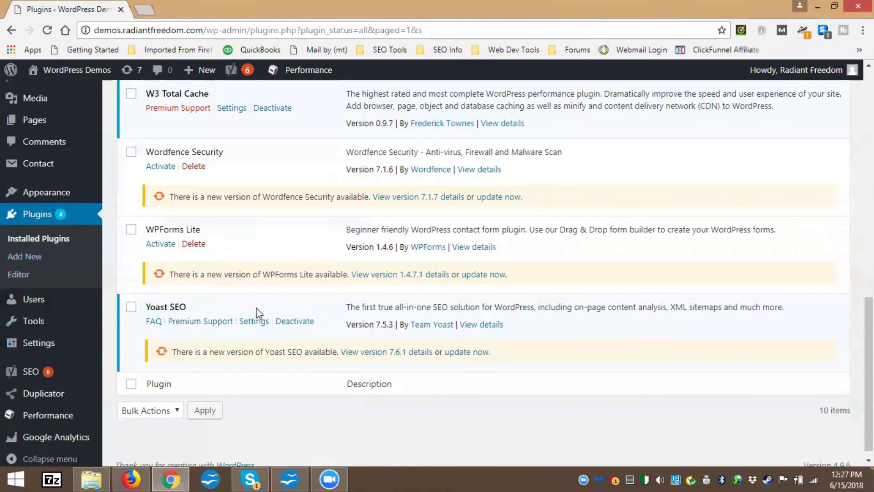
scroll(269, 281, "up", 3)
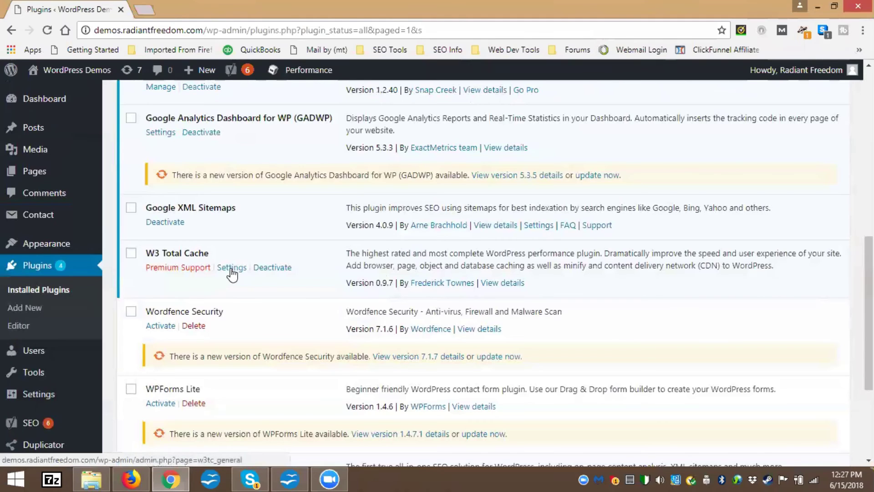
left_click(231, 271)
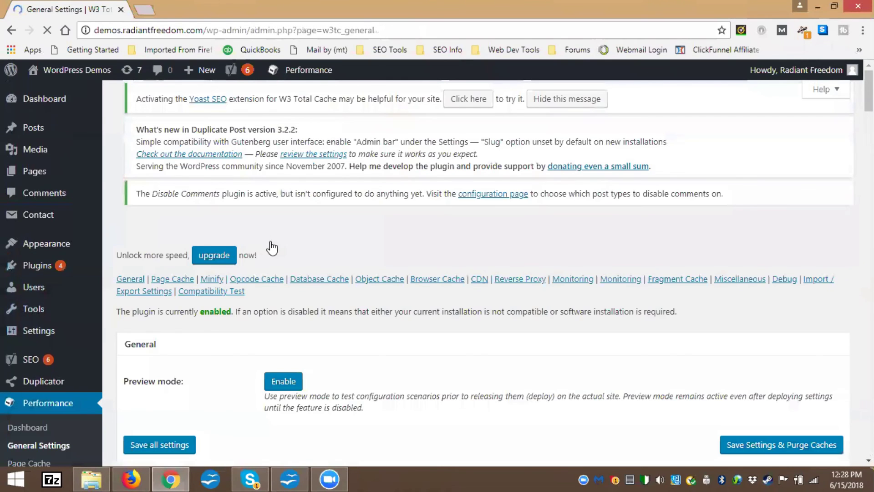
Enable Page Cache in the W3 Total Cache general settings
scroll(271, 237, "down", 4)
scroll(272, 249, "down", 3)
left_click(269, 242)
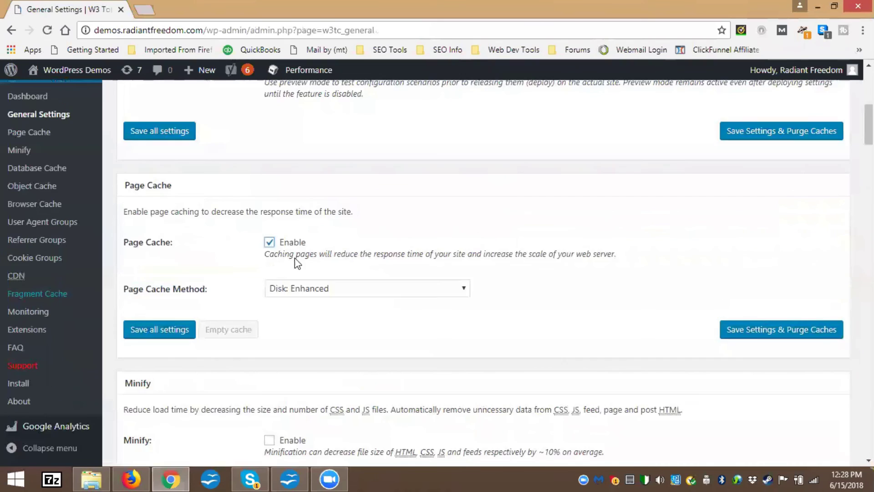
Enable Minify in the W3 Total Cache general settings and accept its confirmation dialog
scroll(292, 255, "down", 1)
scroll(135, 221, "down", 2)
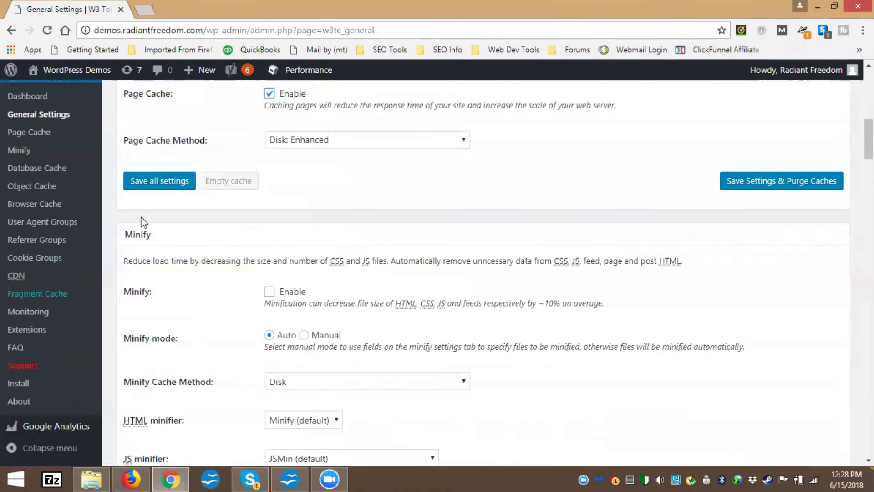
scroll(136, 223, "down", 1)
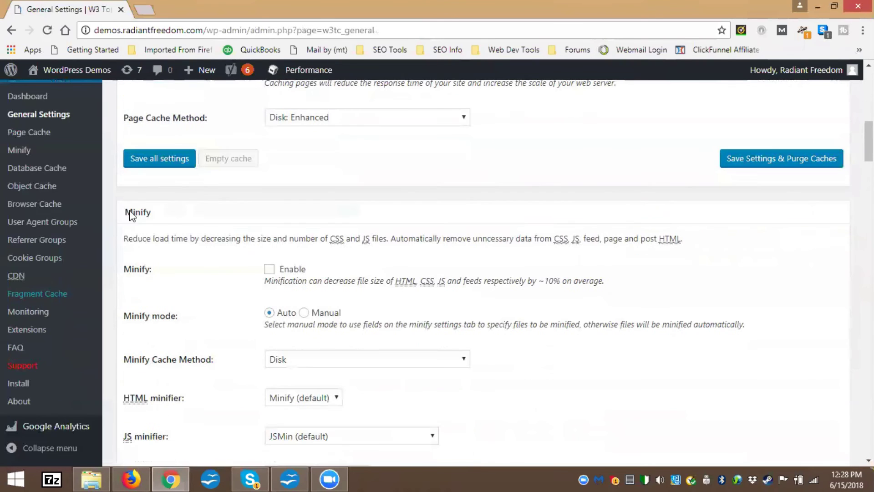
left_click(269, 270)
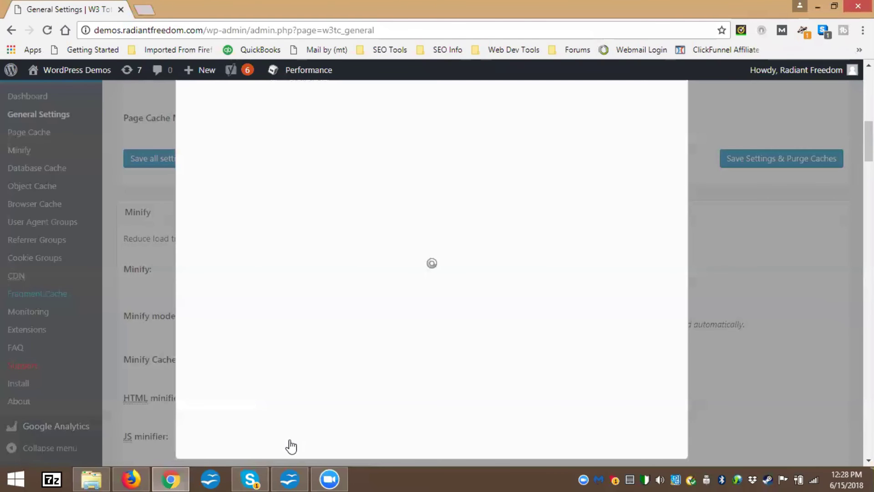
left_click(292, 447)
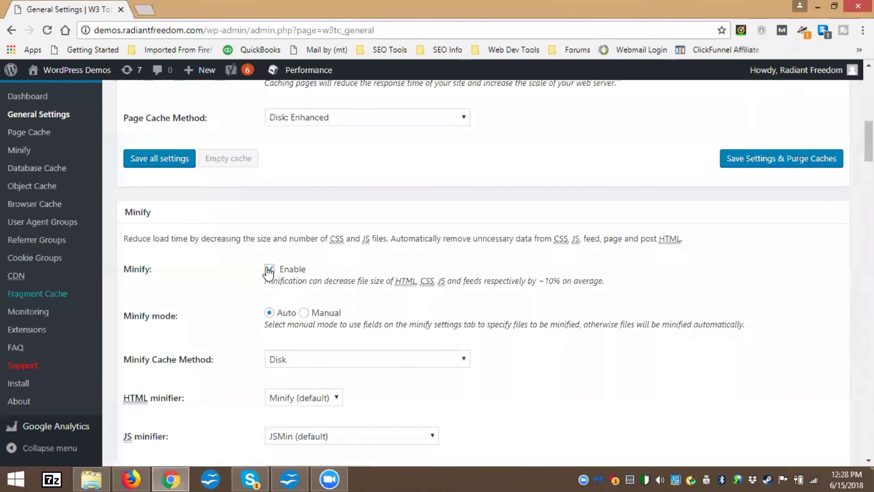
Enable Database Cache and Object Cache in the W3 Total Cache general settings
scroll(293, 184, "down", 8)
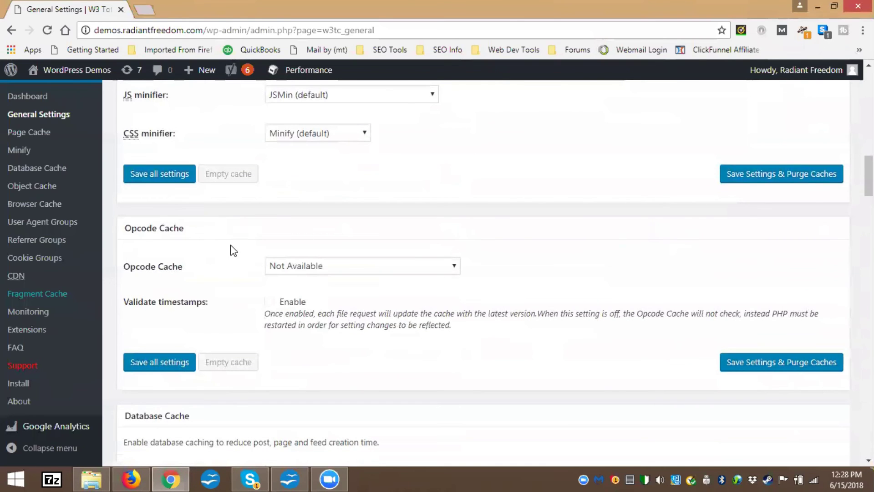
scroll(308, 267, "down", 1)
scroll(309, 267, "down", 3)
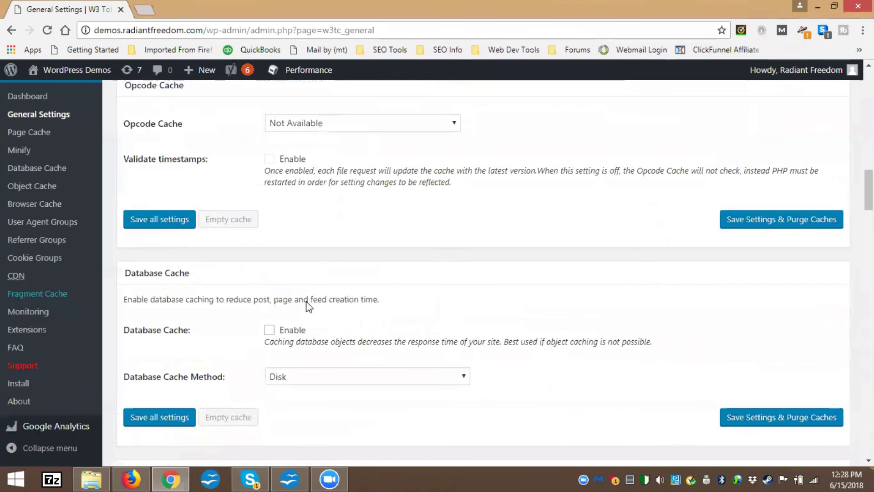
scroll(255, 285, "down", 1)
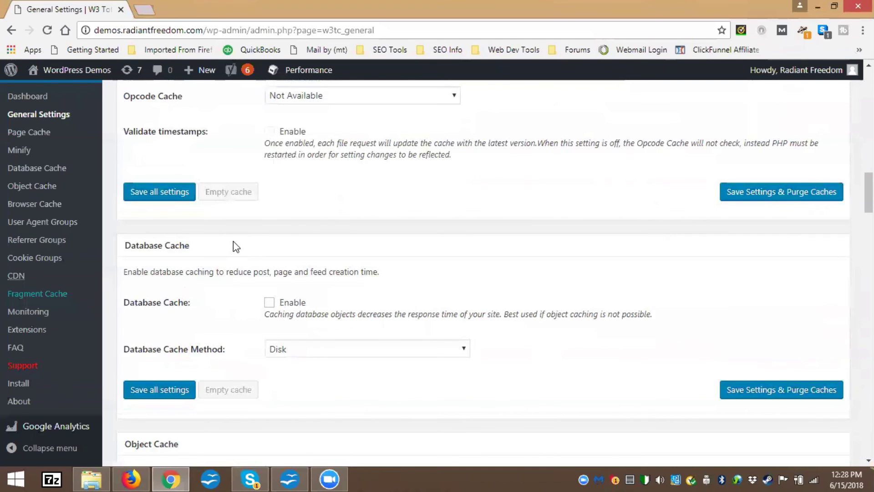
left_click(269, 303)
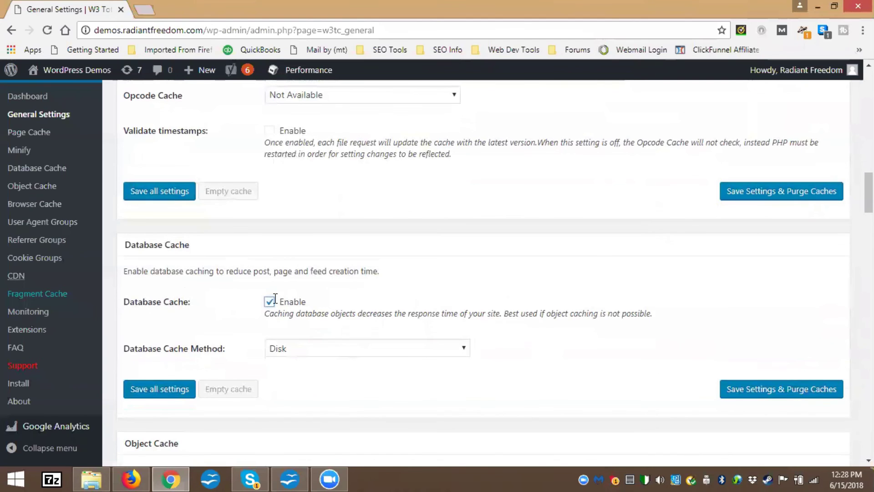
scroll(285, 302, "down", 3)
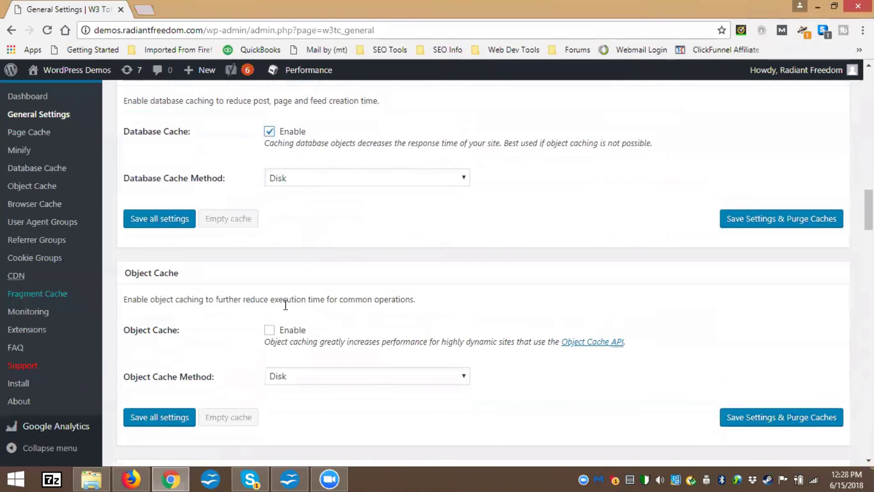
left_click(269, 330)
Check the Browser Cache option and save all W3 Total Cache general settings
scroll(287, 324, "down", 3)
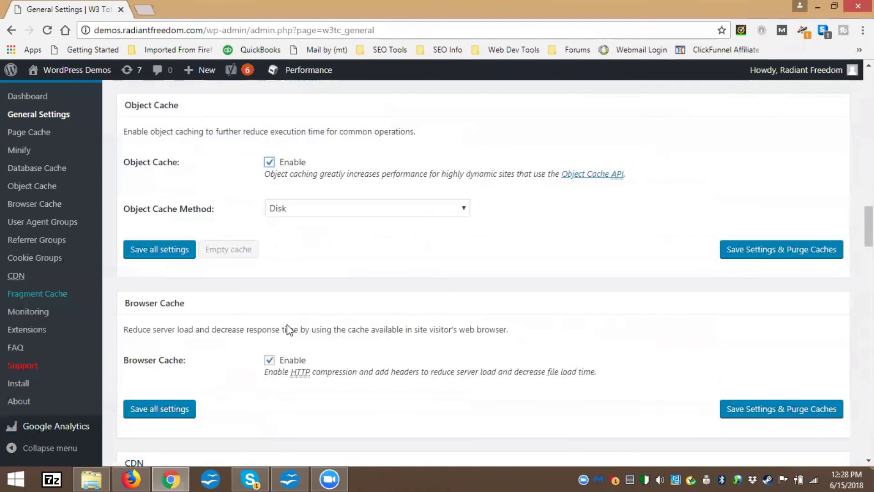
scroll(244, 333, "down", 2)
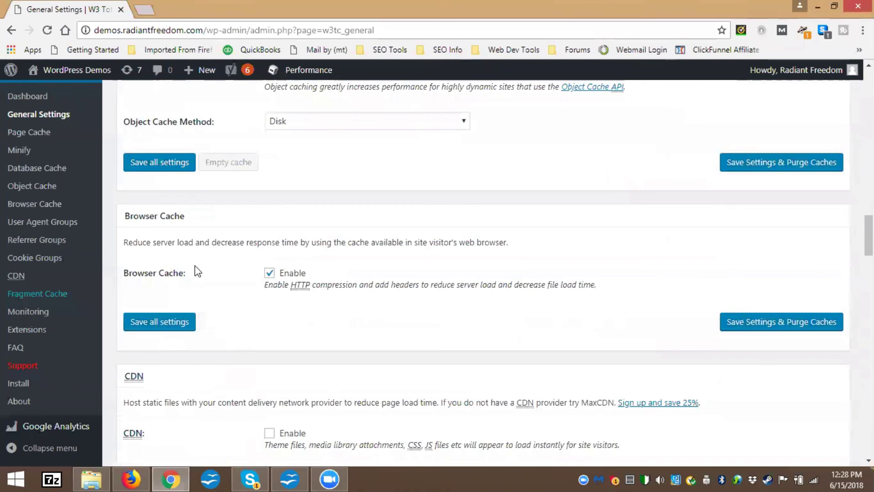
scroll(165, 241, "up", 2)
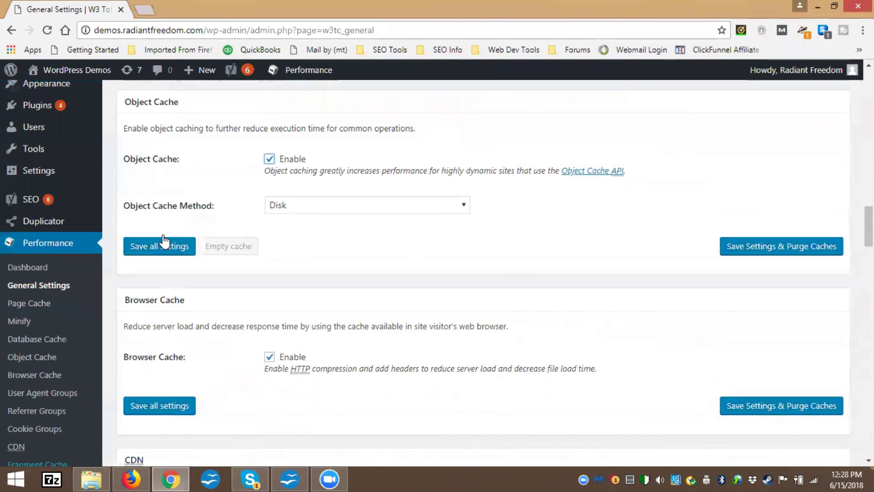
scroll(165, 240, "down", 3)
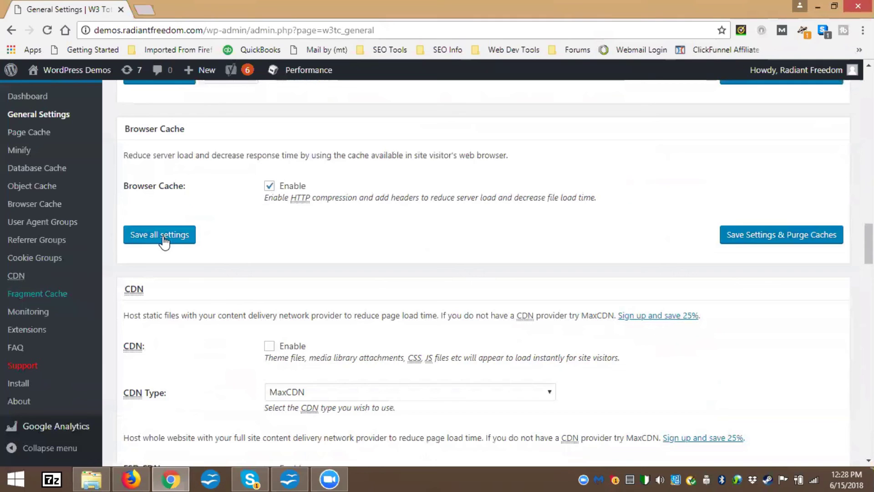
left_click(178, 241)
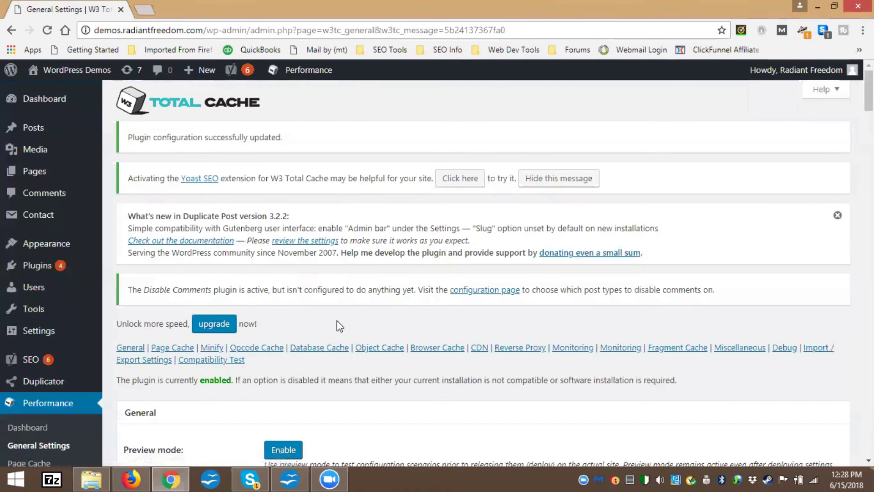
Review the saved Page Cache and Minify sections and the list of W3 Total Cache settings pages under Performance
scroll(108, 347, "down", 3)
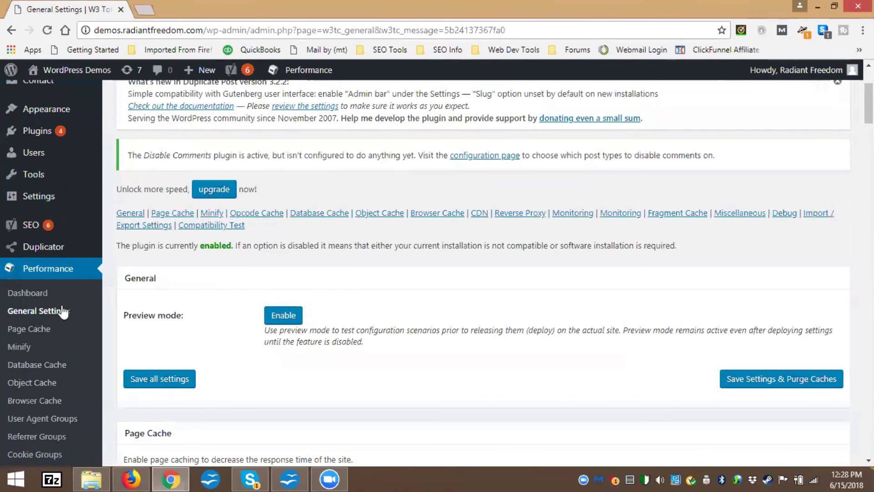
scroll(66, 311, "down", 4)
scroll(66, 312, "down", 1)
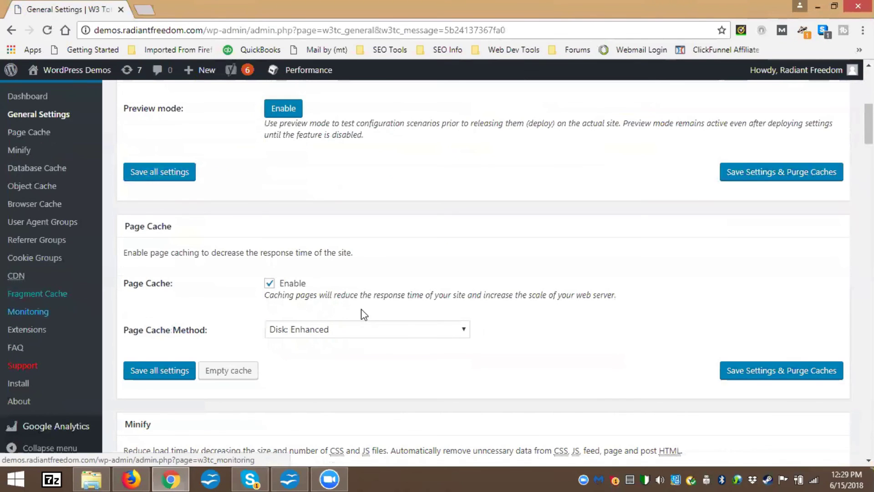
scroll(180, 230, "up", 3)
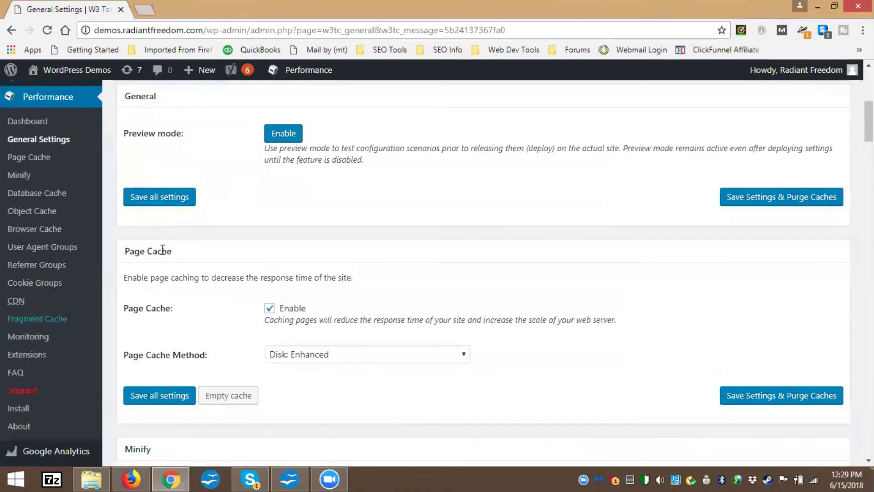
scroll(163, 268, "down", 3)
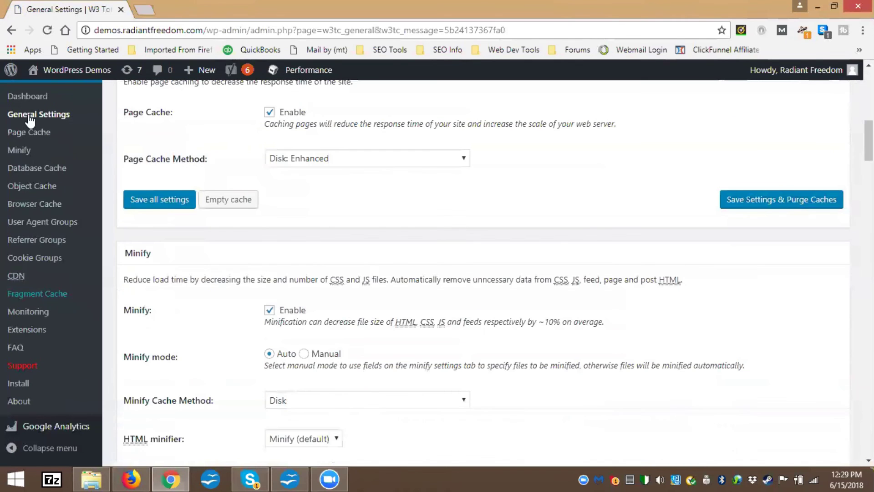
scroll(29, 125, "down", 4)
scroll(42, 191, "up", 1)
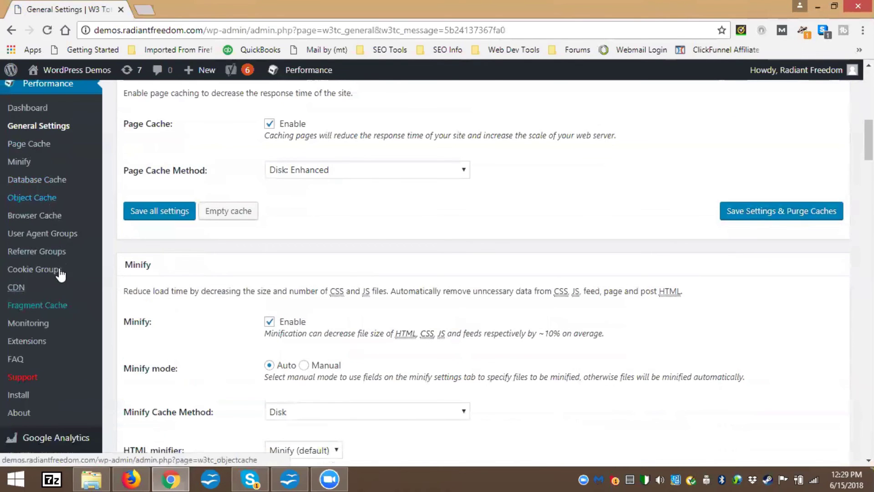
scroll(50, 268, "up", 2)
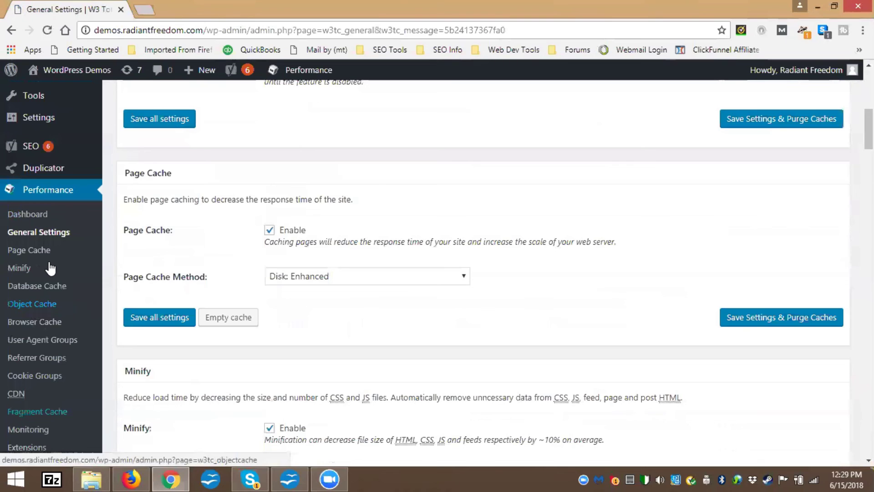
scroll(49, 268, "up", 4)
mouse_move(50, 285)
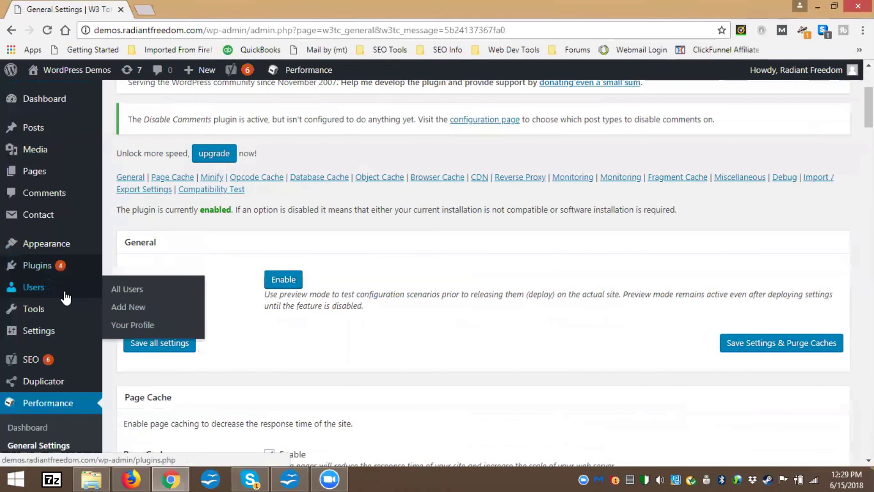
scroll(59, 332, "down", 6)
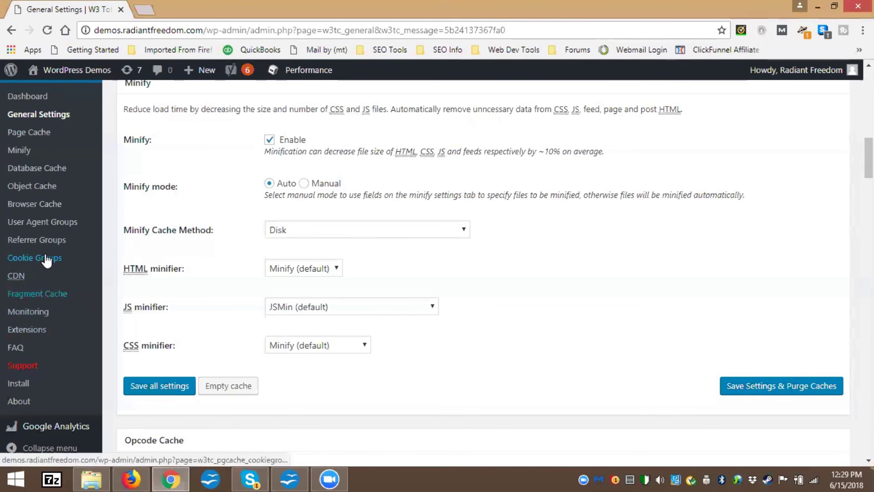
Visit the front end of the WordPress Demos site
scroll(47, 258, "up", 1)
scroll(47, 260, "up", 3)
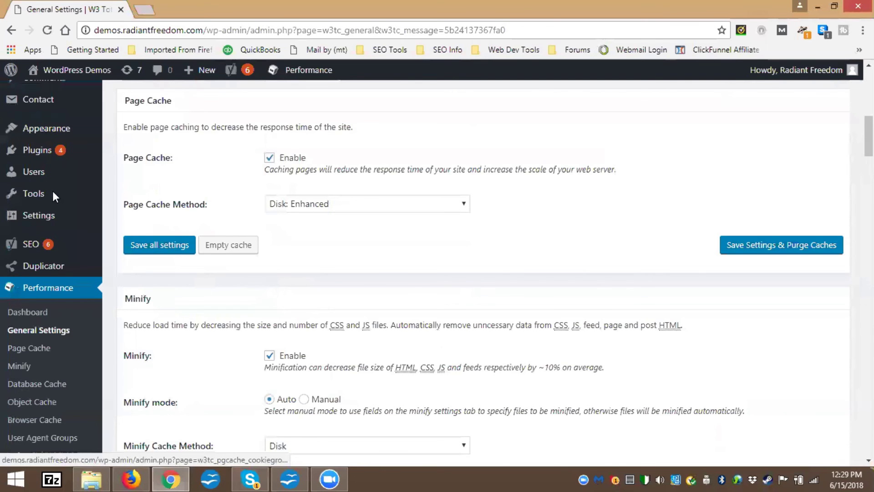
scroll(42, 171, "up", 3)
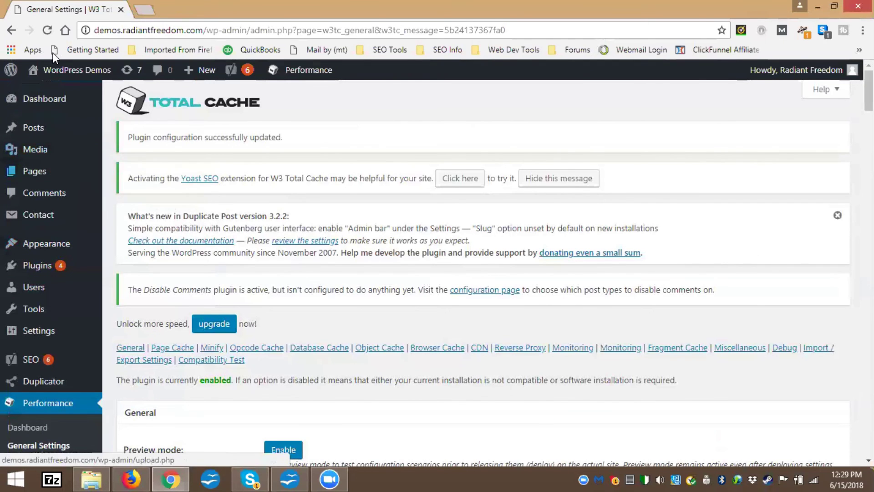
mouse_move(45, 71)
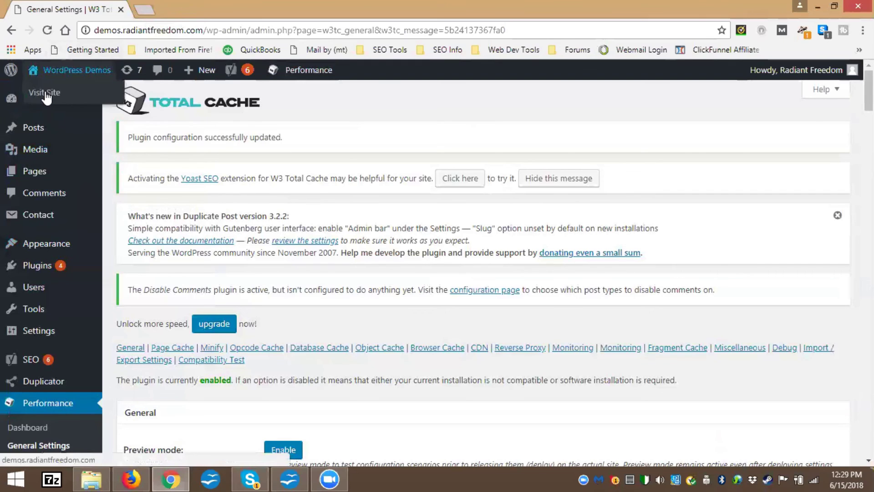
left_click(45, 93)
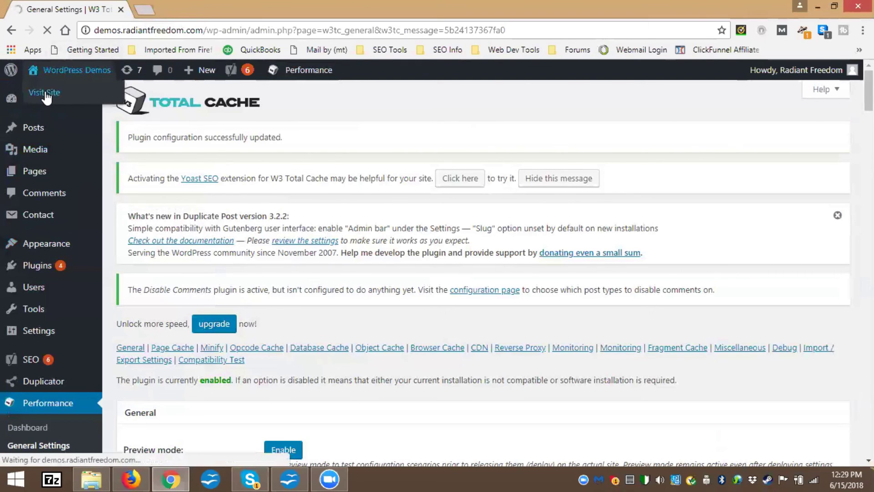